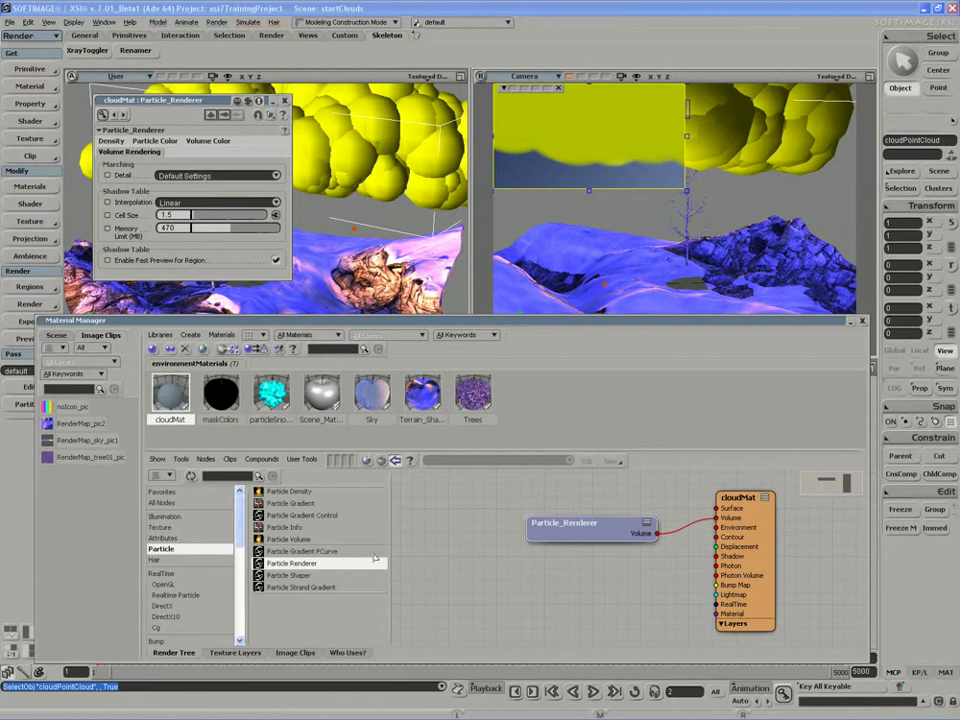
- Close the Material Manager and expand the ICE Tree view horizontally across the neighbouring viewport
{"action": "left_click", "coordinate": [166, 538]}
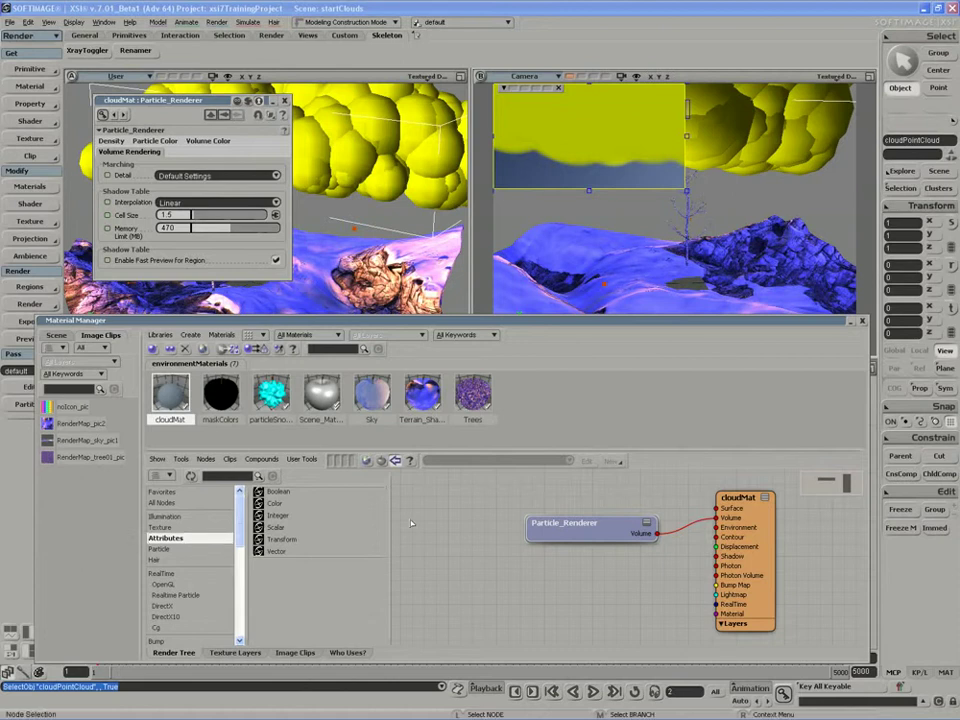
{"action": "left_click", "coordinate": [863, 323]}
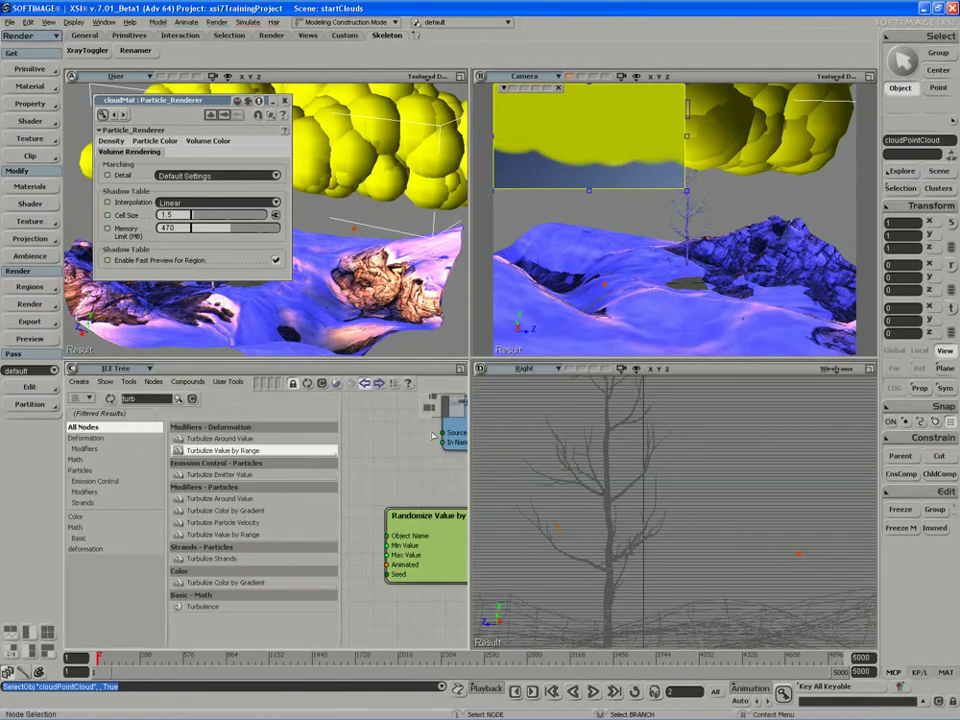
{"action": "right_click", "coordinate": [461, 370]}
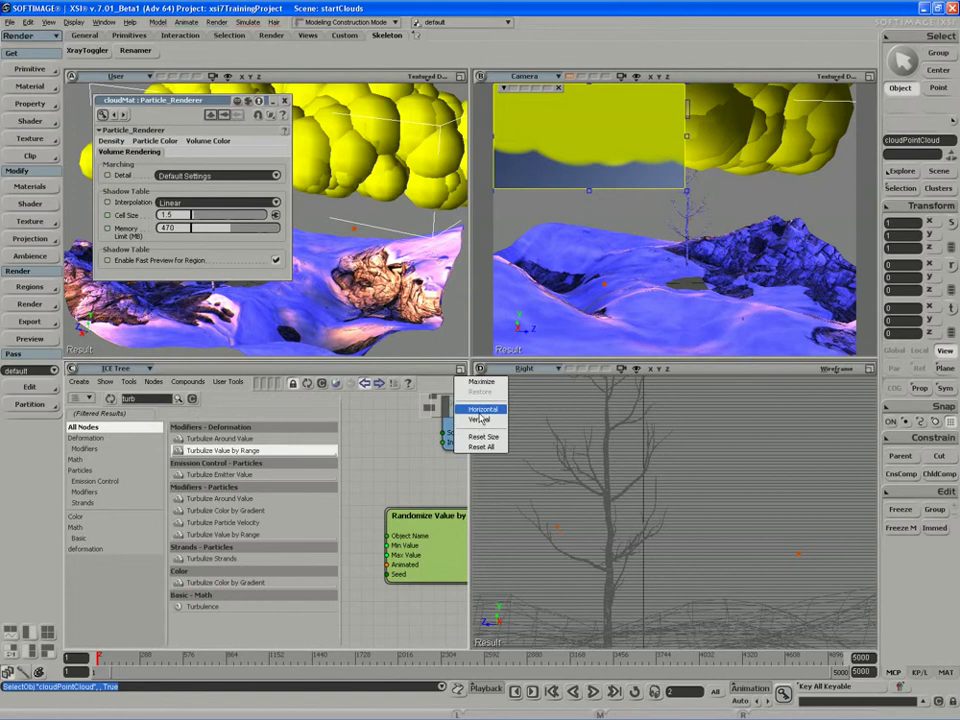
{"action": "left_click", "coordinate": [490, 406]}
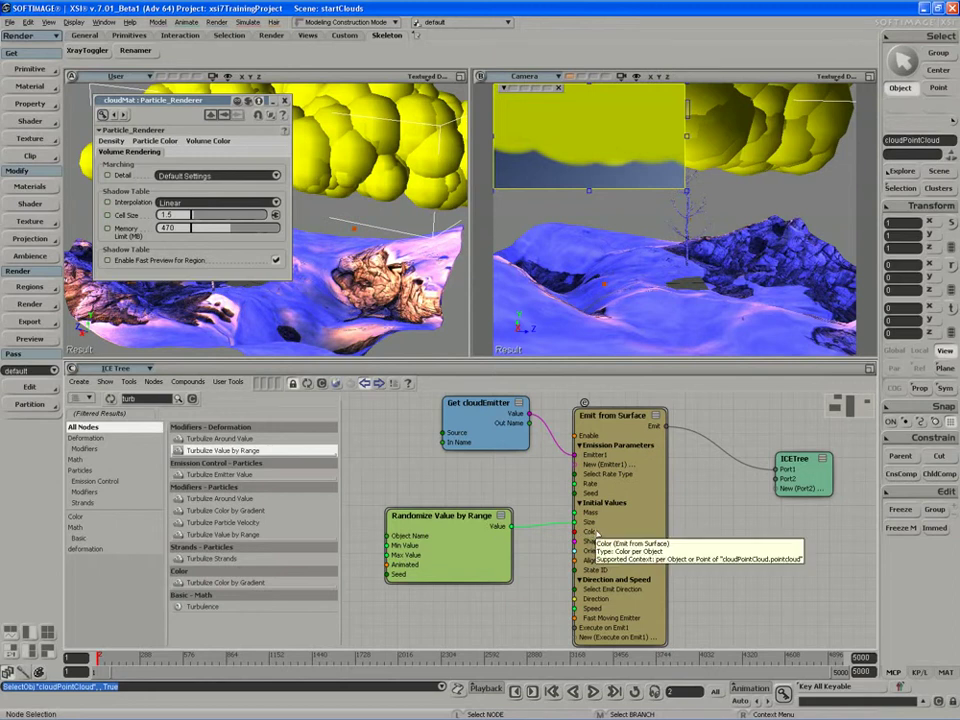
- Add a Get Data node to the cloudPointCloud ICE tree and open its properties
{"action": "middle_click_drag", "start_coordinate": [553, 526], "coordinate": [646, 524]}
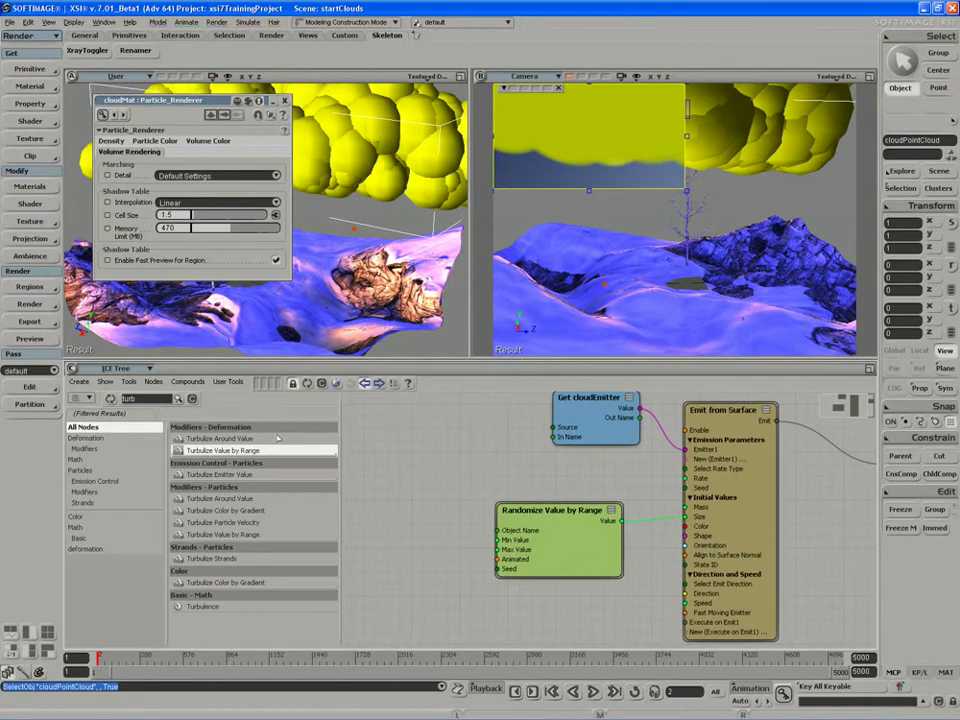
{"action": "type", "text": "getd"}
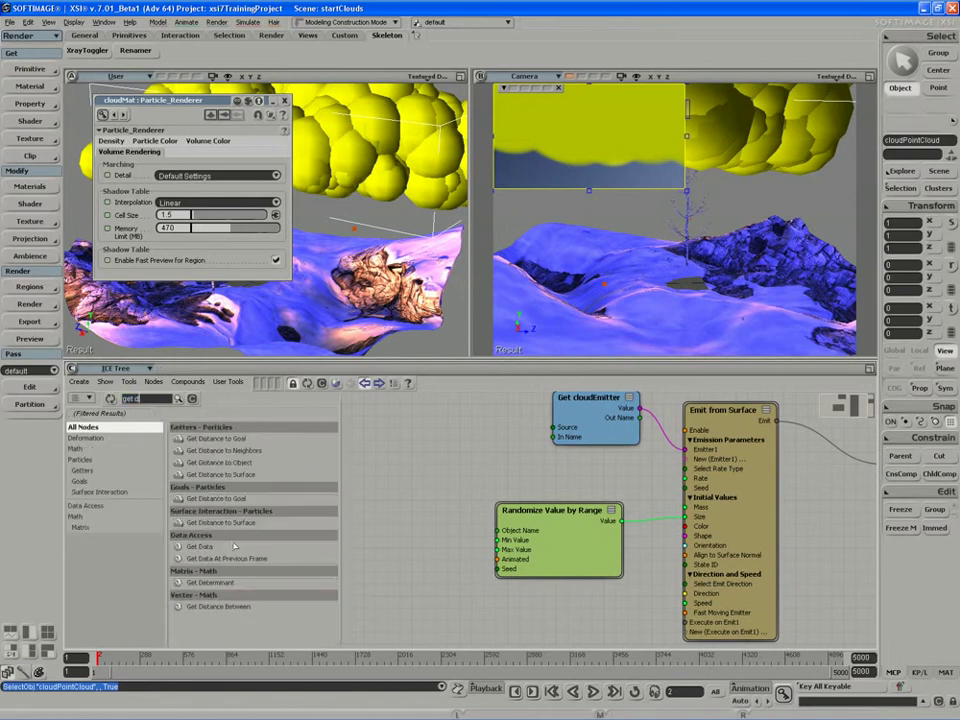
{"action": "left_click_drag", "start_coordinate": [200, 546], "coordinate": [420, 465]}
{"action": "double_click", "coordinate": [420, 465]}
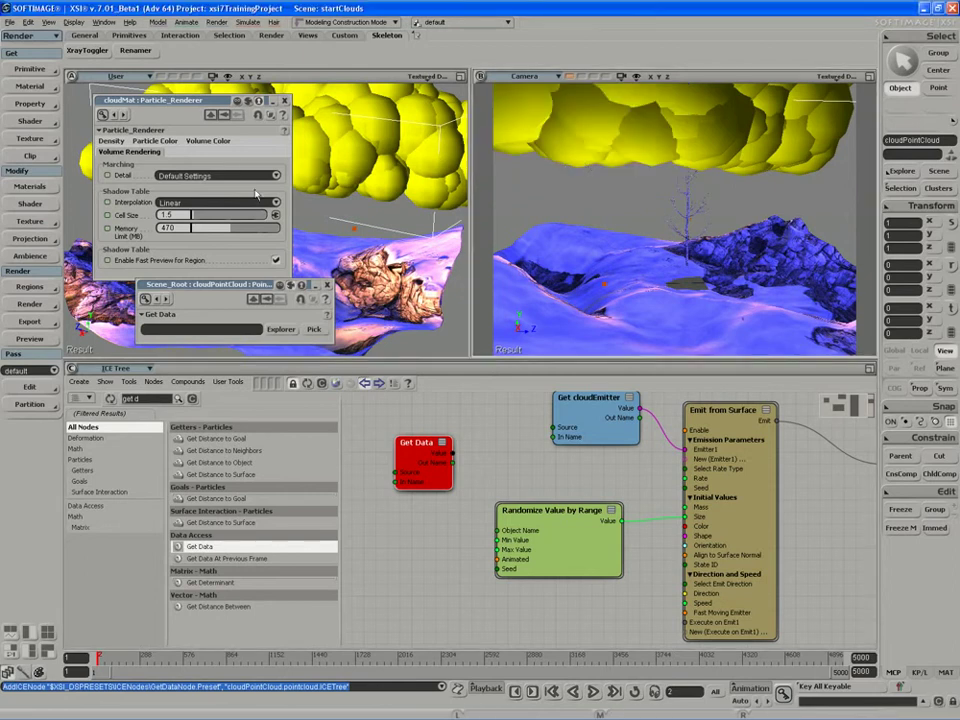
- Browse the Point Cloud attributes of cloudPointCloud available to the Get Data node
{"action": "left_click", "coordinate": [281, 330]}
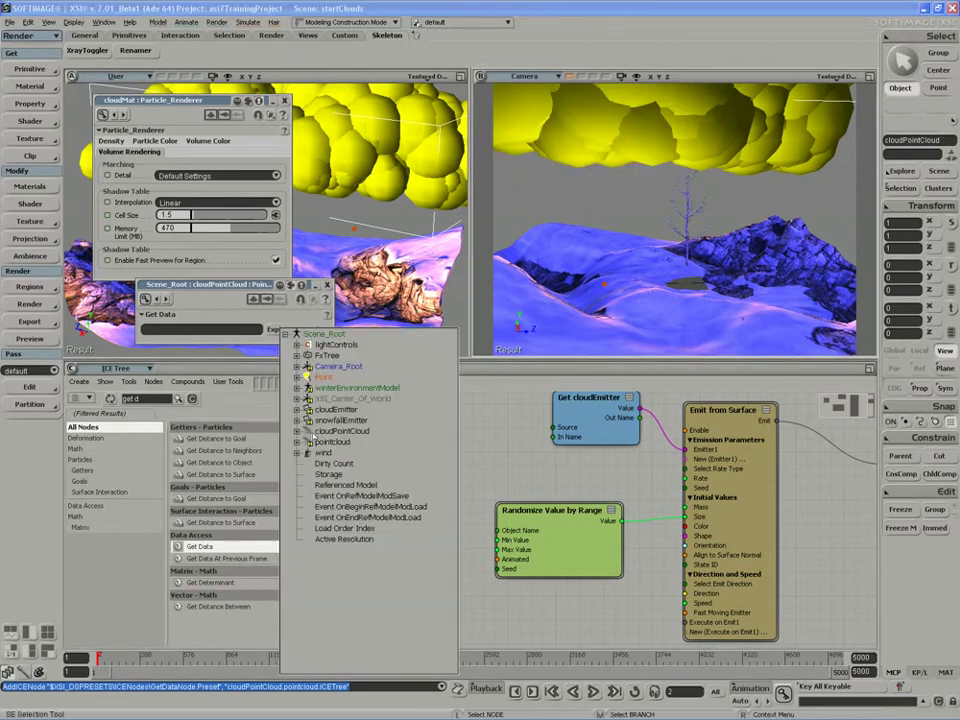
{"action": "left_click", "coordinate": [298, 431]}
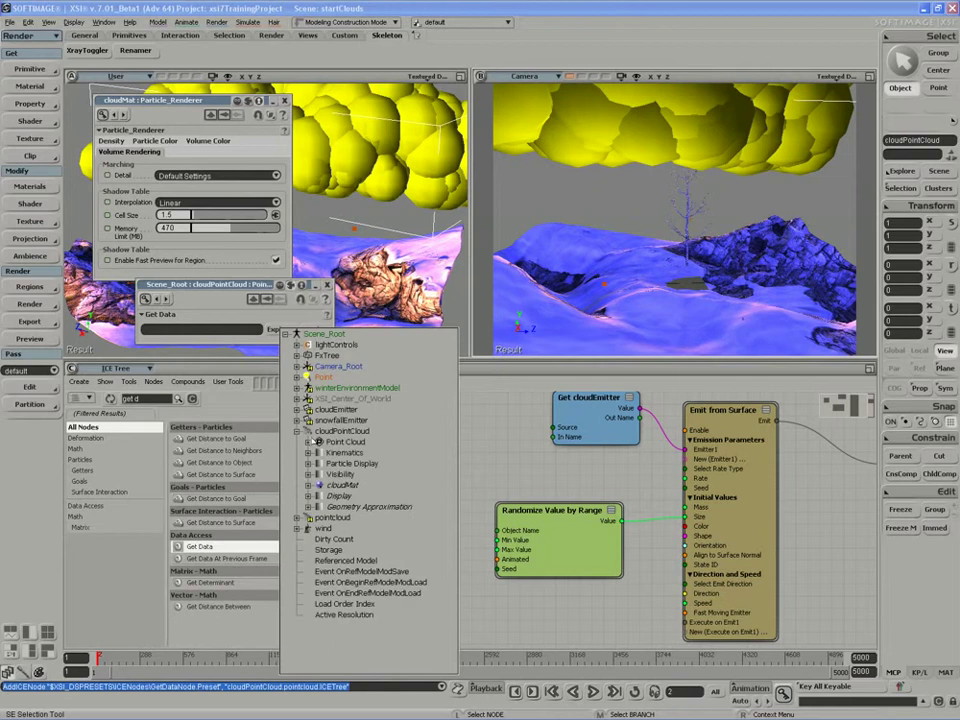
{"action": "left_click", "coordinate": [308, 441]}
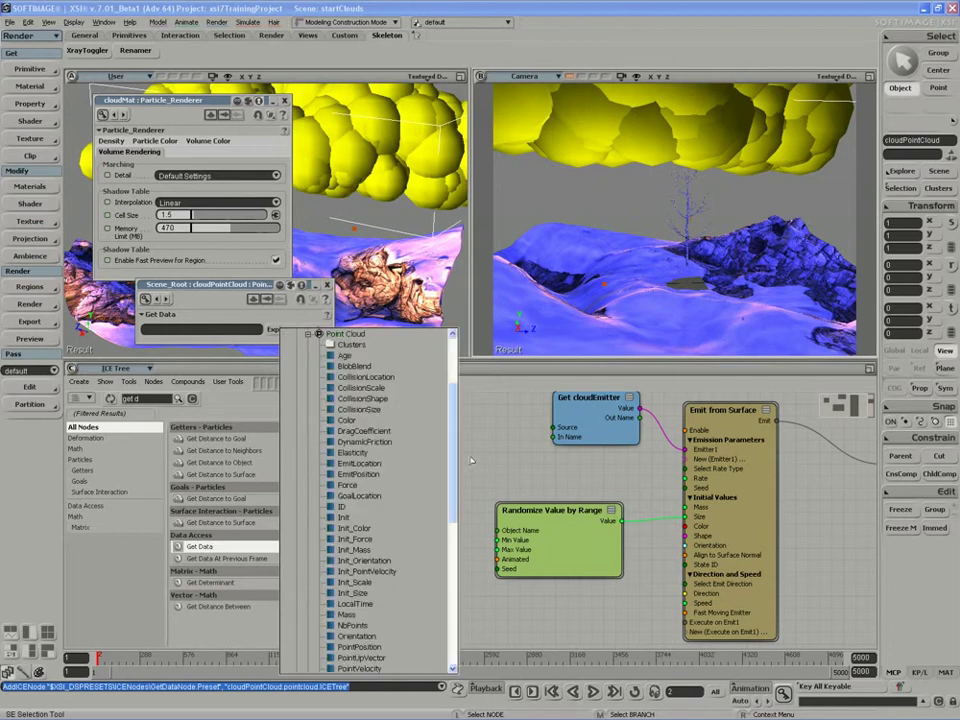
{"action": "left_click", "coordinate": [488, 457]}
- Review the initial value settings of the Emit from Surface node and close the open property windows
{"action": "double_click", "coordinate": [706, 409]}
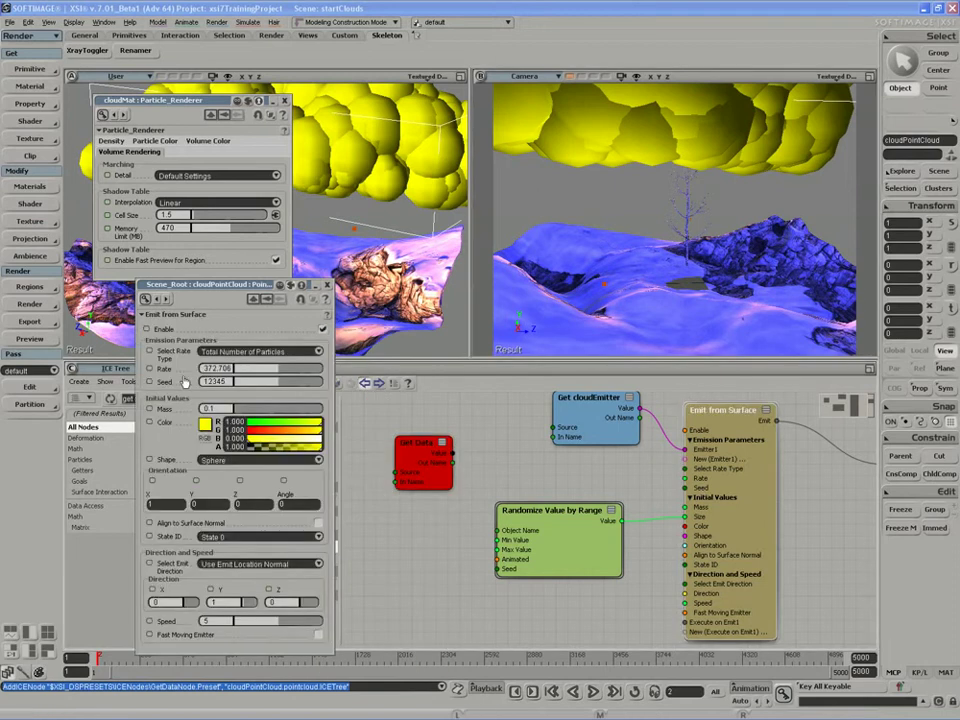
{"action": "left_click", "coordinate": [327, 286]}
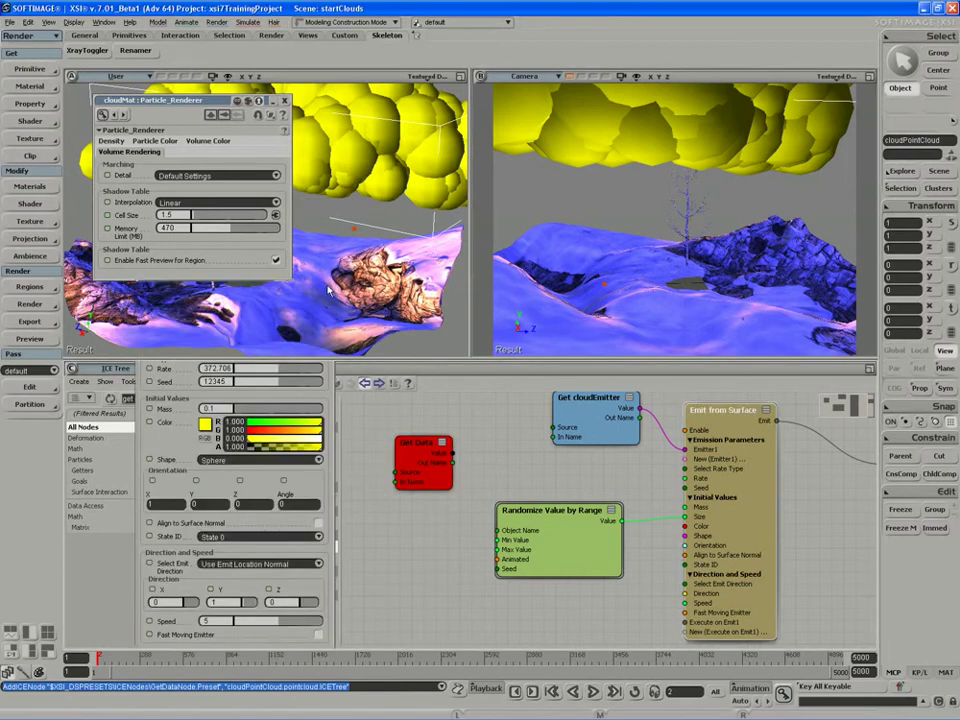
{"action": "left_click", "coordinate": [283, 101]}
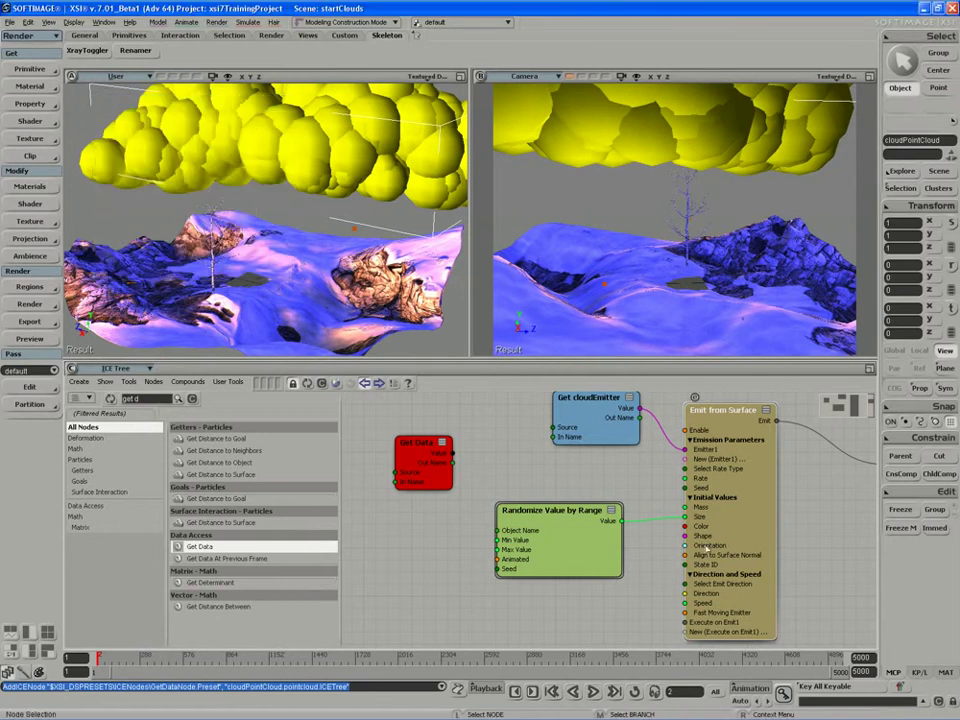
{"action": "left_click_drag", "start_coordinate": [705, 531], "coordinate": [693, 529]}
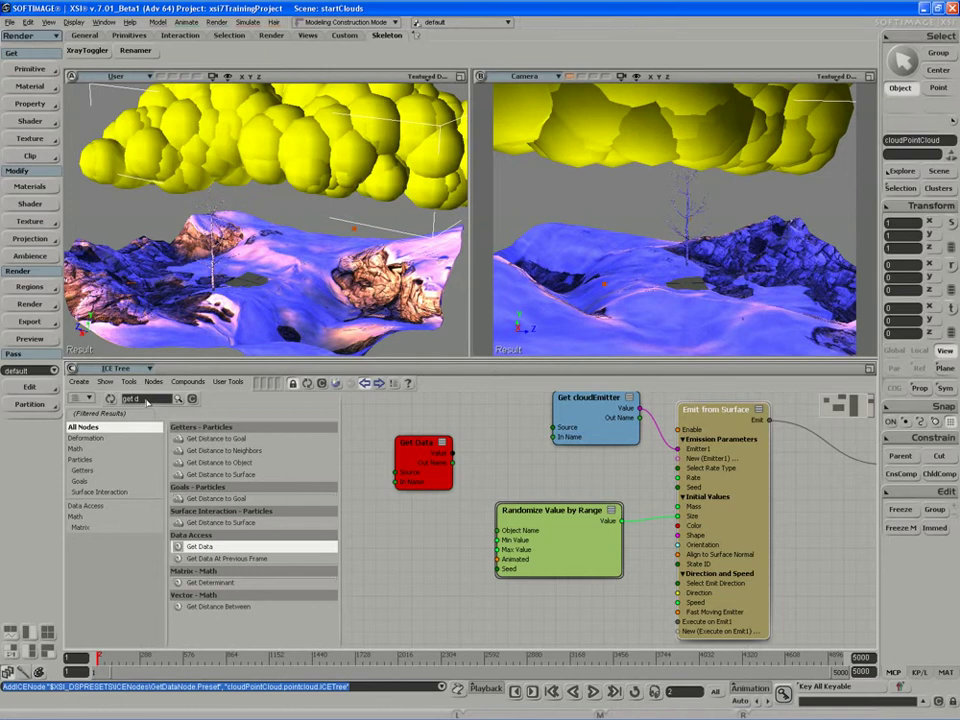
- Add a Gradient color node to the ICE tree below the Randomize Value by Range node
{"action": "type", "text": "gradien"}
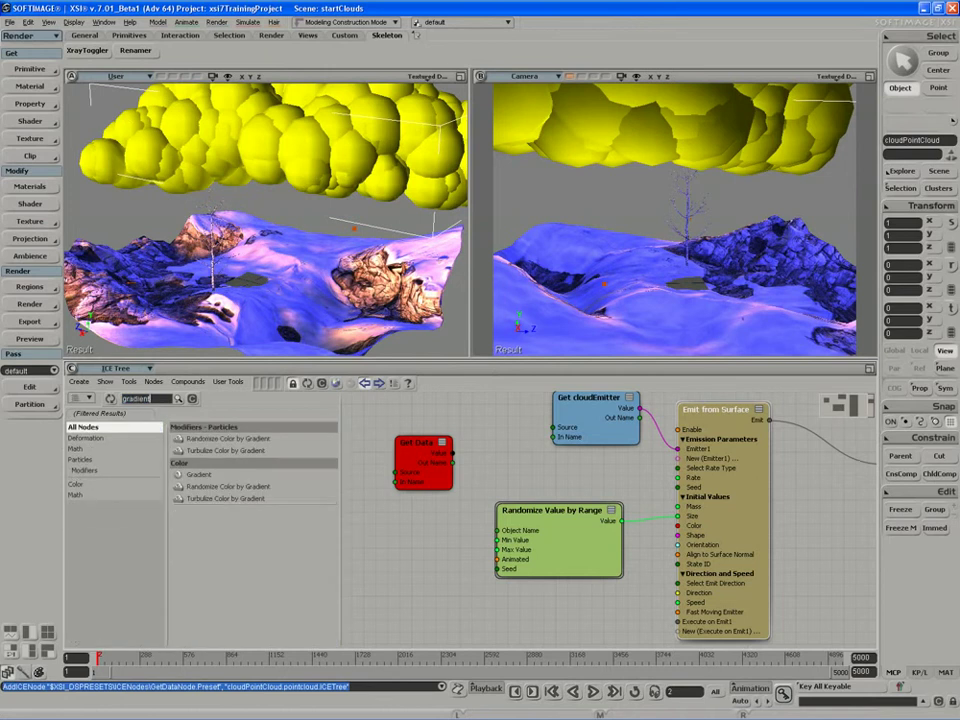
{"action": "left_click", "coordinate": [192, 398]}
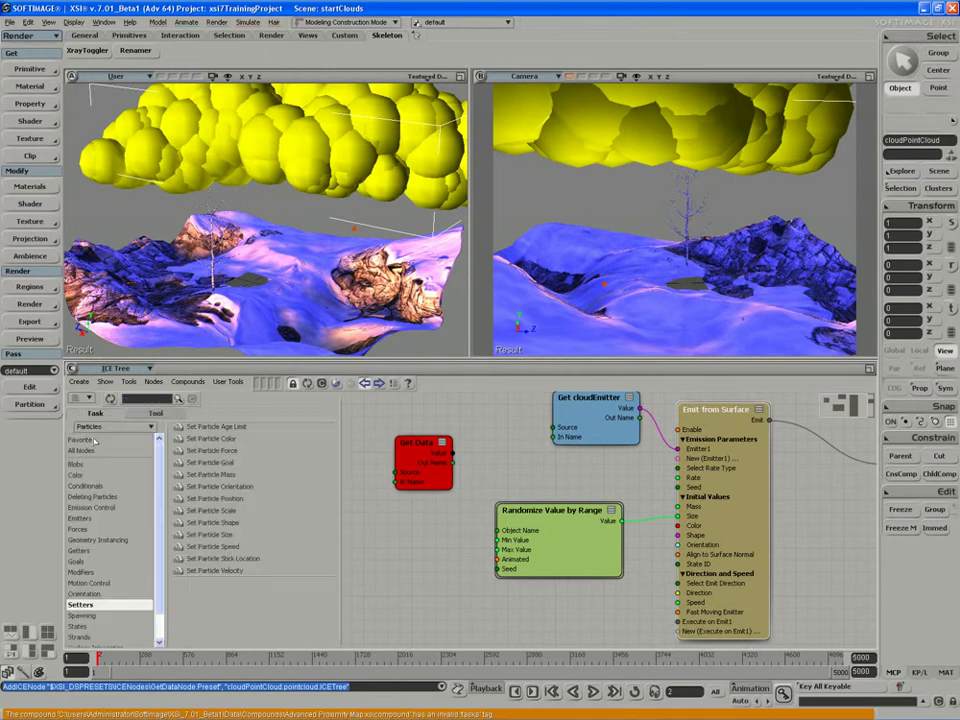
{"action": "left_click", "coordinate": [78, 475]}
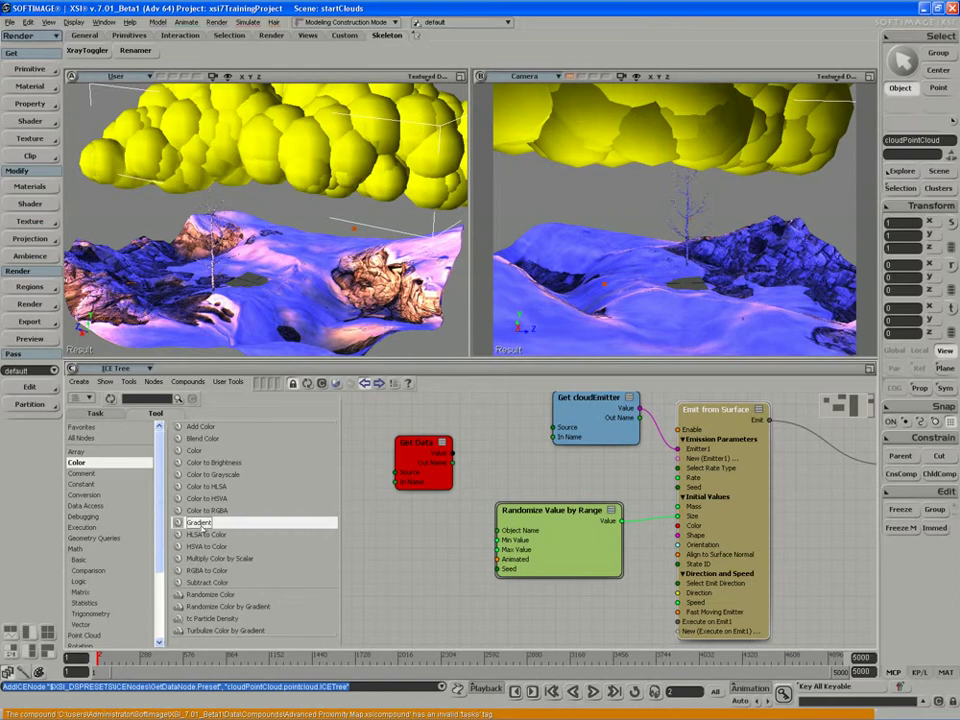
{"action": "left_click_drag", "start_coordinate": [195, 525], "coordinate": [548, 587]}
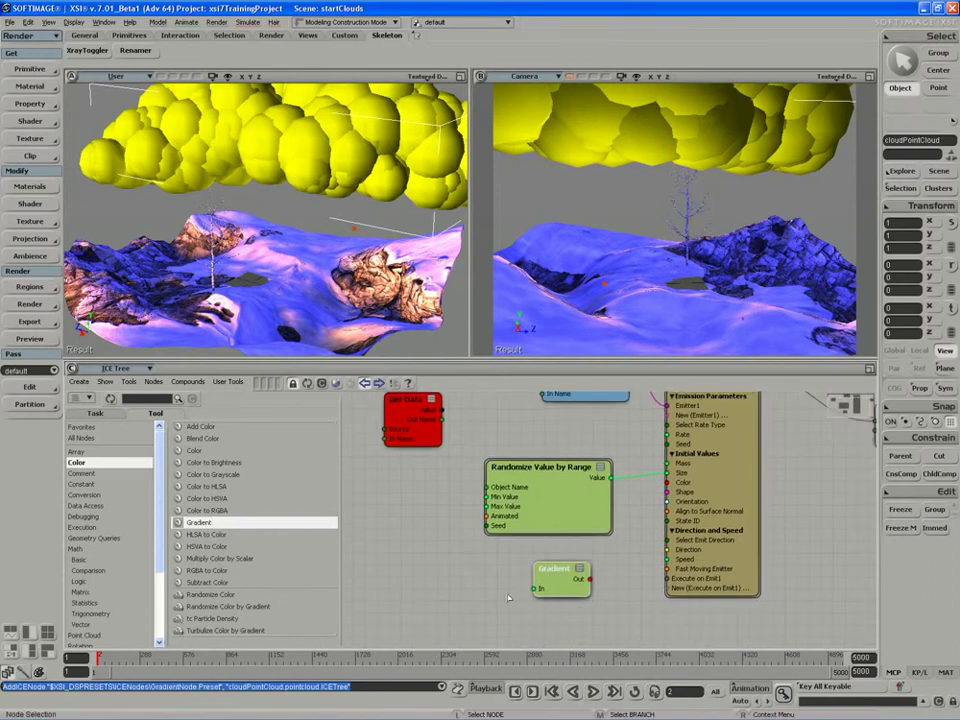
- Color the Gradient node blue near the start, red at about position 0.44 and green at the end
{"action": "double_click", "coordinate": [565, 585]}
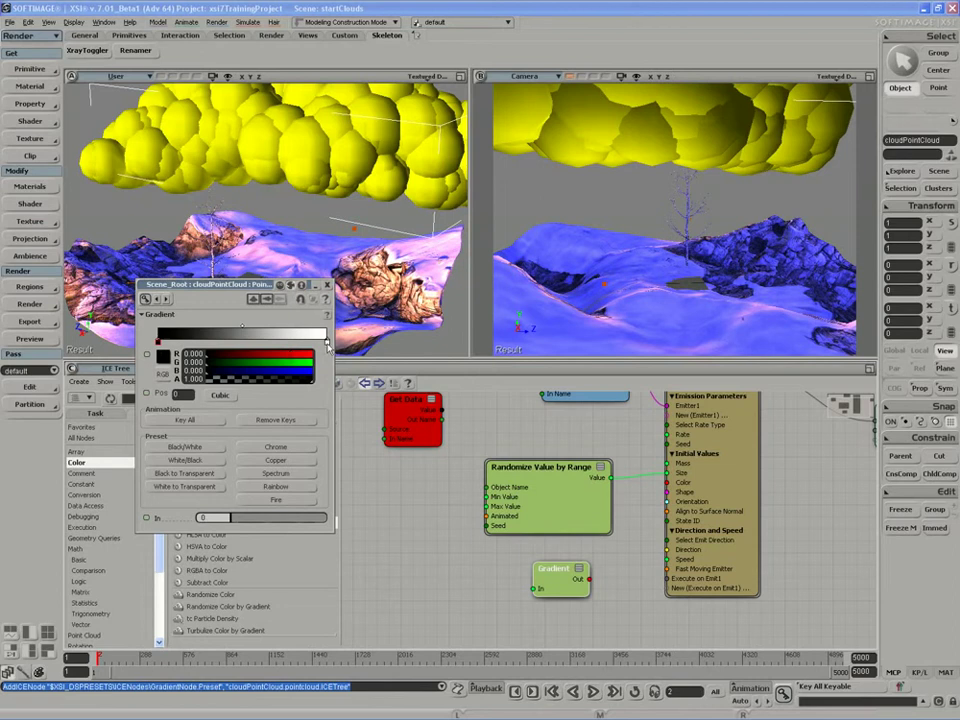
{"action": "left_click", "coordinate": [231, 342]}
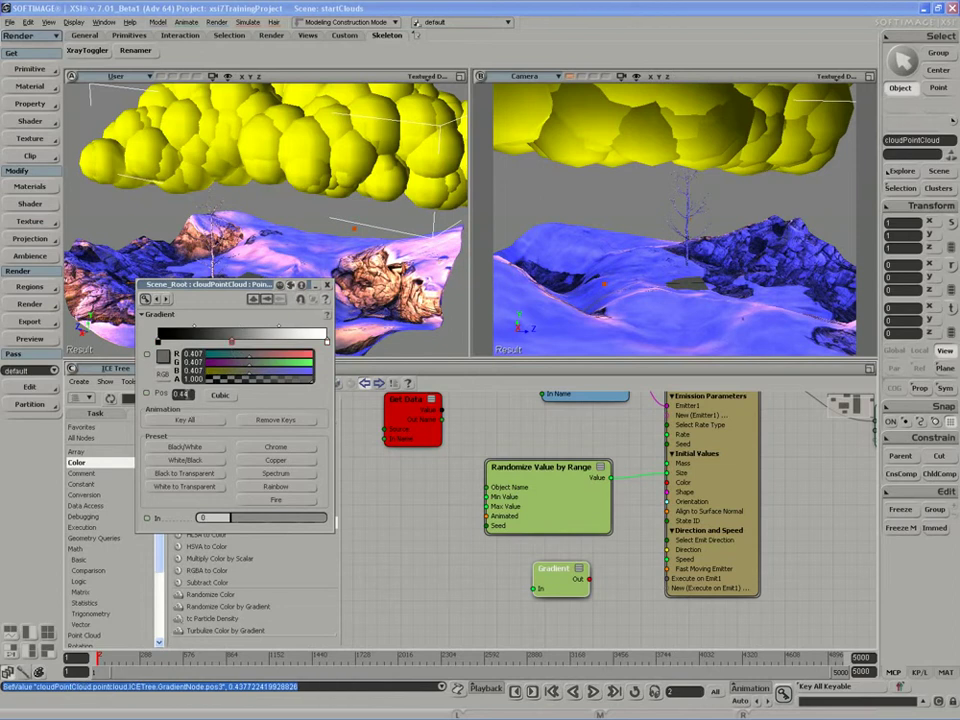
{"action": "left_click_drag", "start_coordinate": [267, 375], "coordinate": [205, 363], "text": "ctrl"}
{"action": "left_click", "coordinate": [161, 343]}
{"action": "left_click", "coordinate": [326, 342]}
{"action": "mouse_move", "coordinate": [300, 354]}
{"action": "left_mouse_down"}
{"action": "mouse_move", "coordinate": [190, 354]}
{"action": "mouse_move", "coordinate": [318, 362]}
{"action": "left_mouse_up"}
{"action": "left_click_drag", "start_coordinate": [248, 372], "coordinate": [205, 371]}
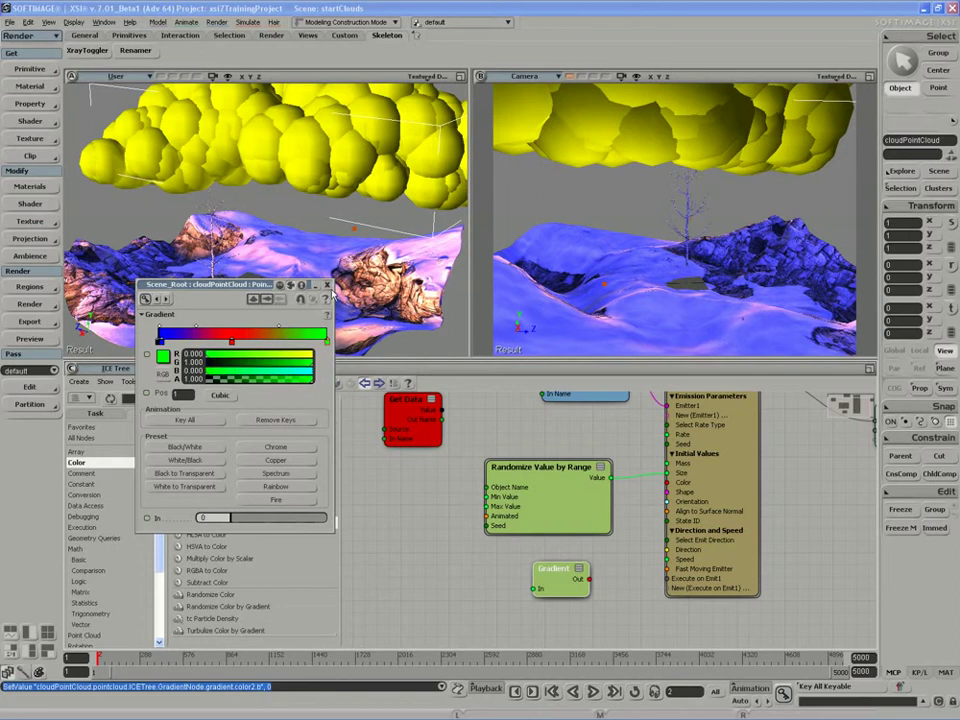
{"action": "left_click", "coordinate": [327, 285]}
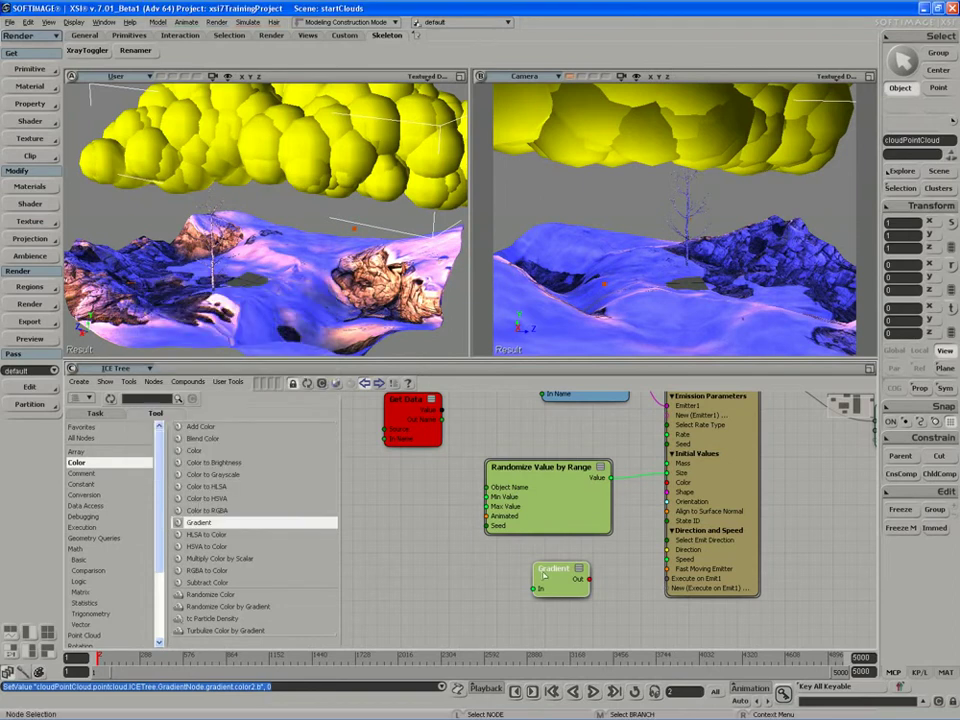
- Delete the black starting marker from the gradient and move the blue marker to position 0
{"action": "double_click", "coordinate": [543, 575]}
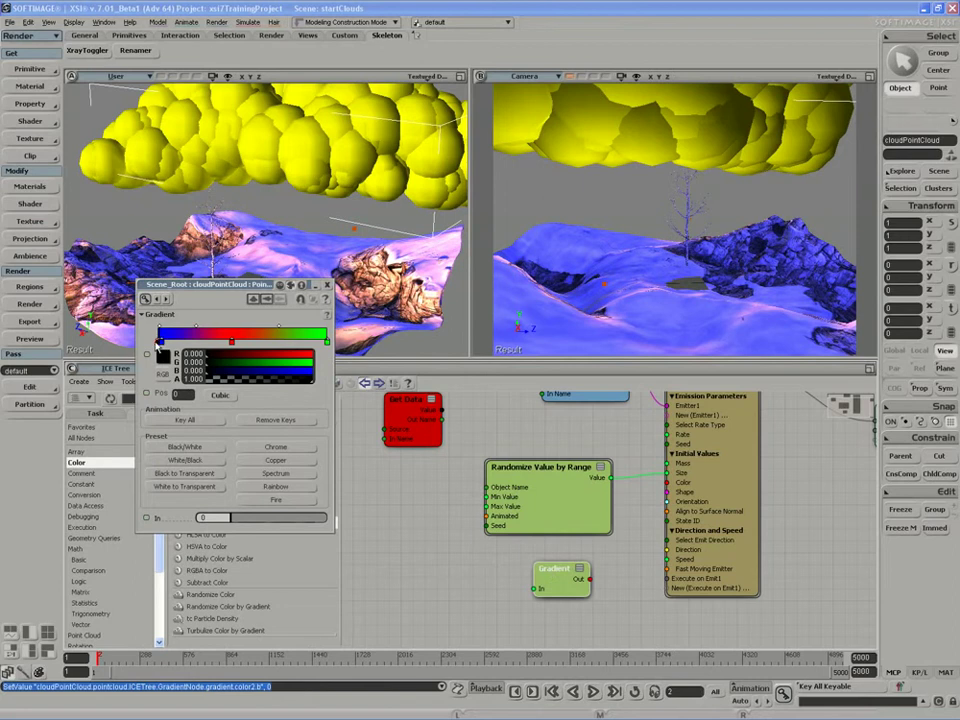
{"action": "right_click", "coordinate": [158, 343]}
{"action": "left_click", "coordinate": [165, 348]}
{"action": "left_click_drag", "start_coordinate": [161, 343], "coordinate": [140, 342]}
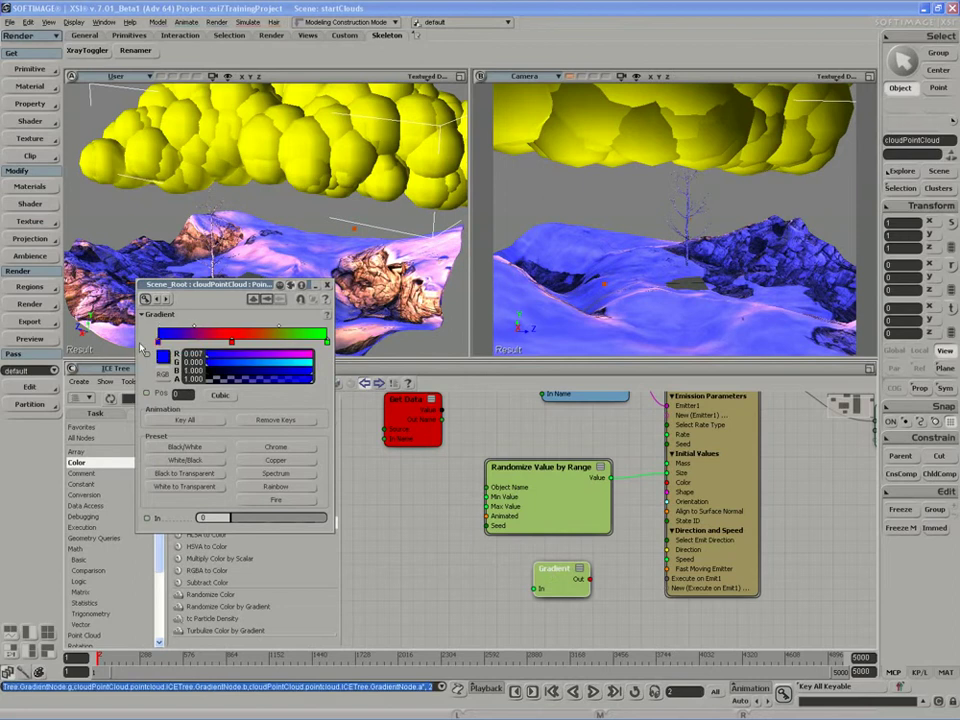
{"action": "left_click", "coordinate": [326, 288]}
- Duplicate the Randomize Value by Range node beside the Gradient and set the copy's Min Value to 0 and Max Value to 1
{"action": "left_click_drag", "start_coordinate": [568, 585], "coordinate": [574, 588]}
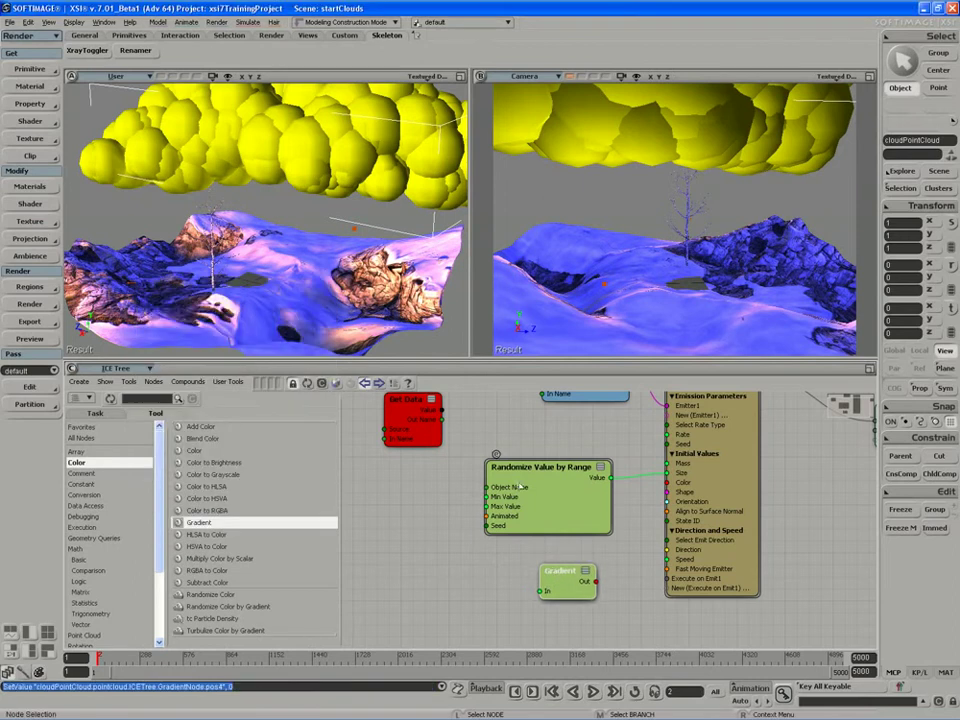
{"action": "left_click_drag", "start_coordinate": [525, 485], "coordinate": [421, 569]}
{"action": "double_click", "coordinate": [424, 561]}
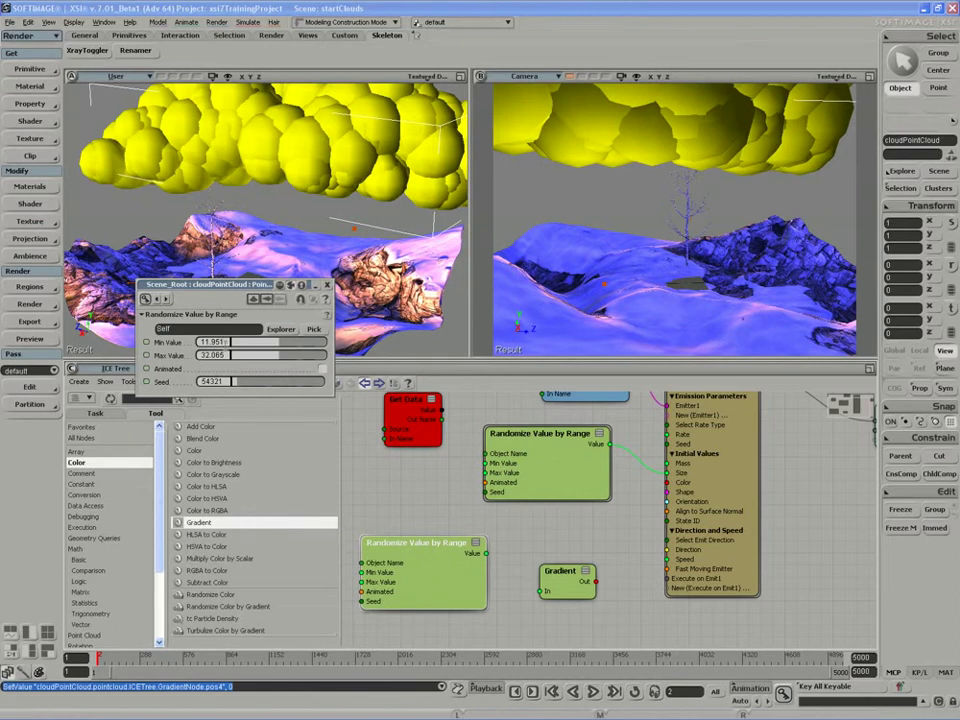
{"action": "left_click_drag", "start_coordinate": [226, 343], "coordinate": [202, 343]}
{"action": "type", "text": "0"}
{"action": "key", "text": "Tab"}
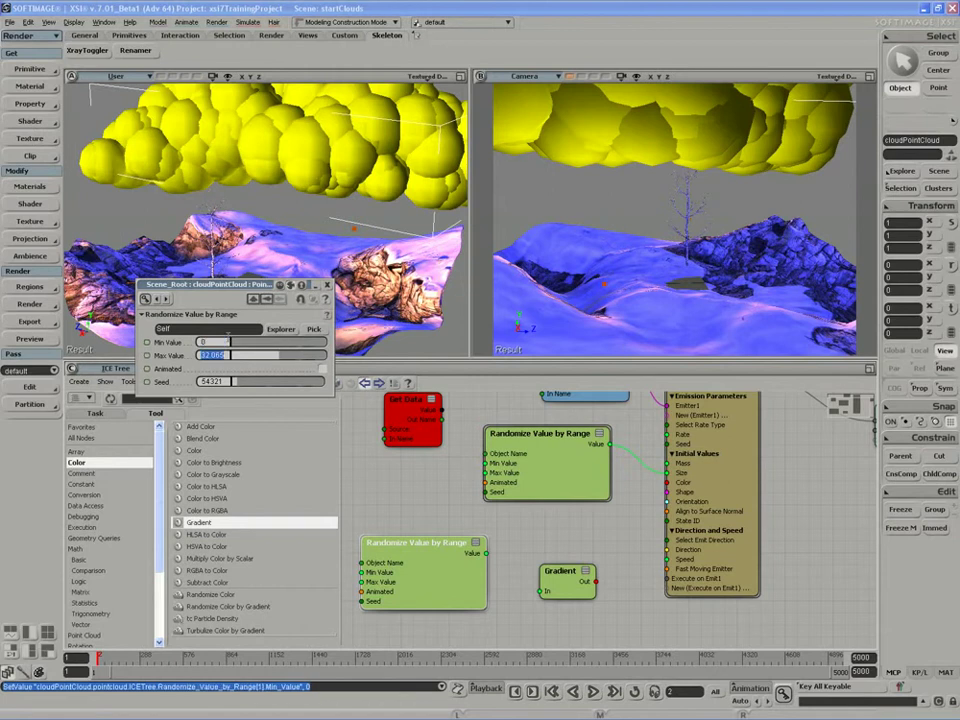
{"action": "type", "text": "1"}
{"action": "key", "text": "Return"}
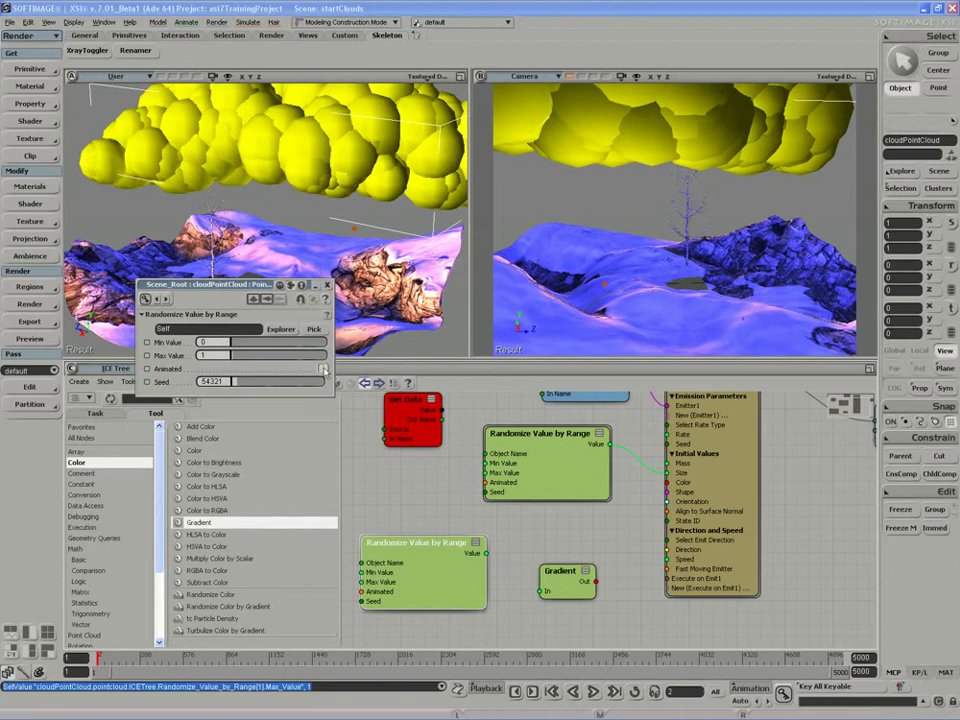
{"action": "left_click", "coordinate": [329, 285]}
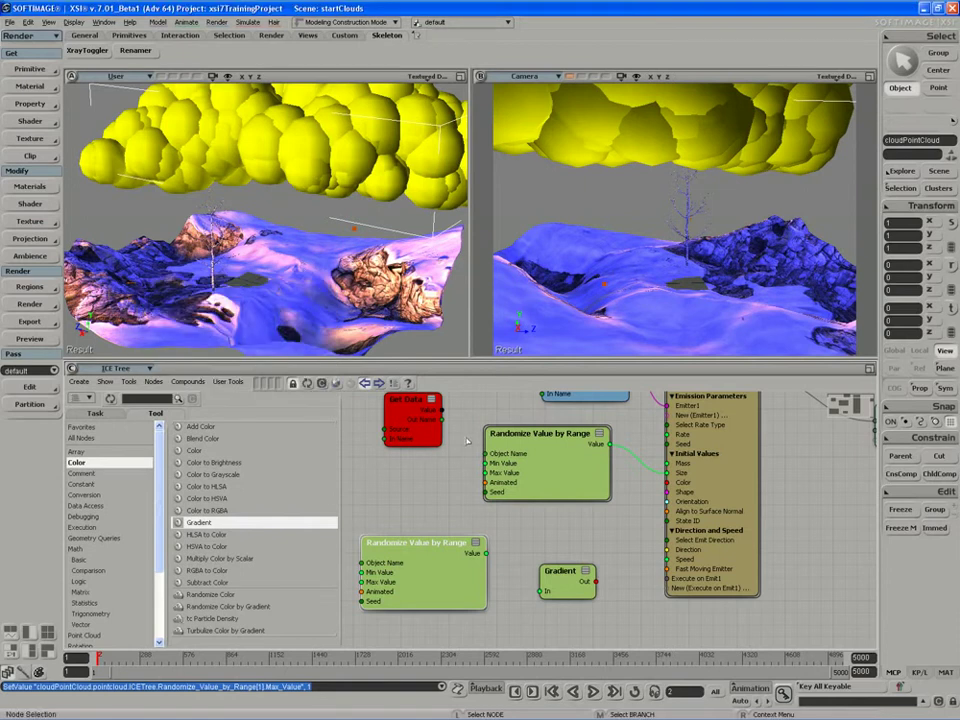
- Connect the copied Randomize Value by Range to the Gradient's In port and the Gradient's output to Color on Emit from Surface
{"action": "left_click_drag", "start_coordinate": [463, 566], "coordinate": [668, 482]}
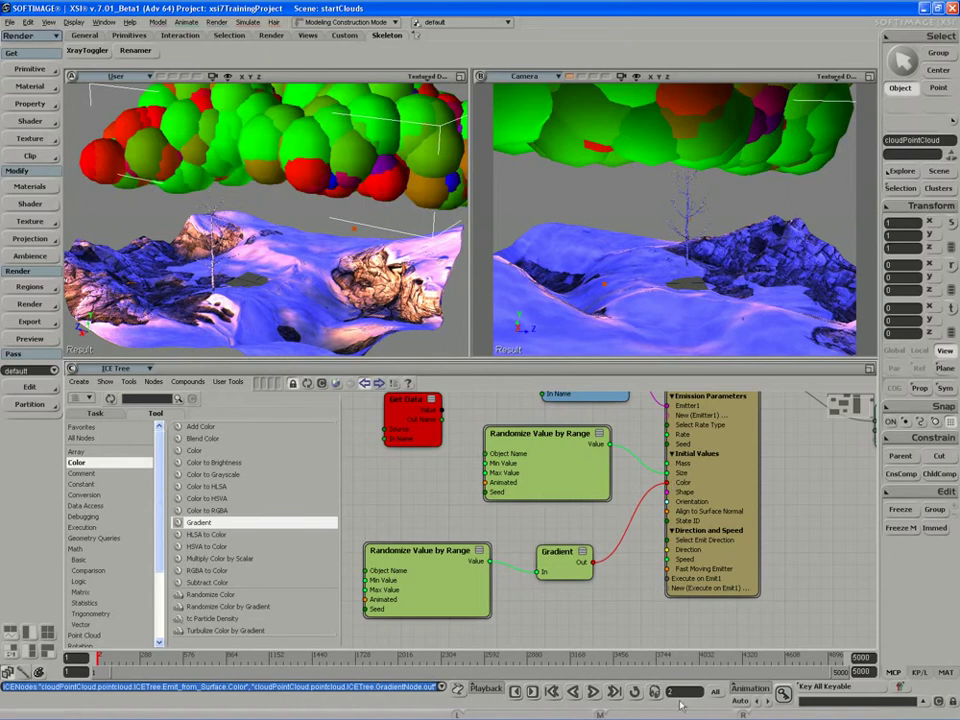
{"action": "key", "text": "q"}
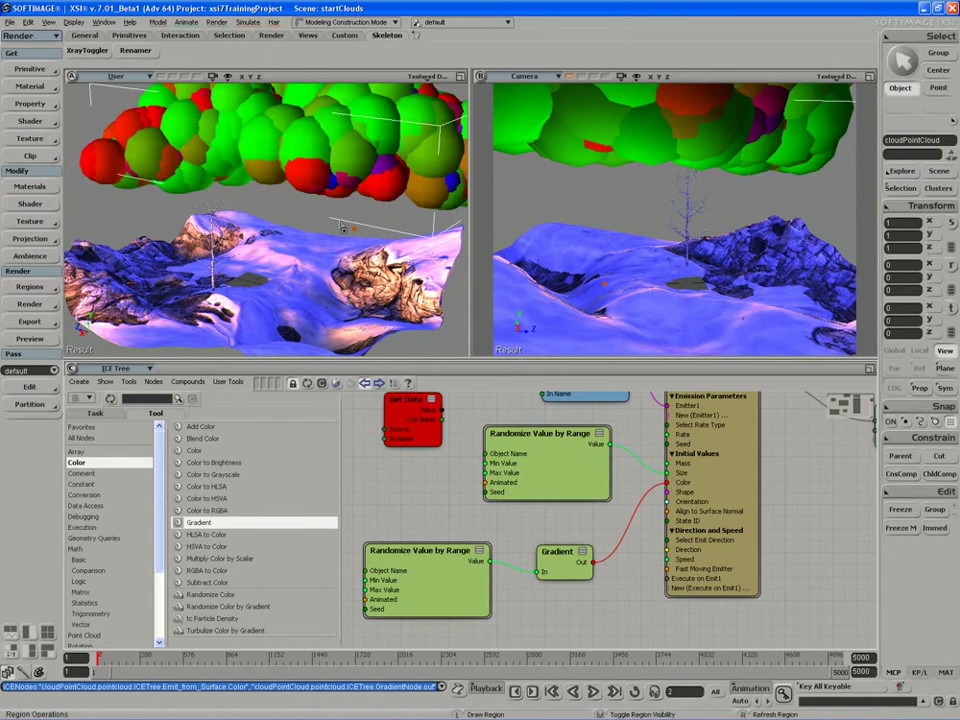
{"action": "left_click_drag", "start_coordinate": [416, 589], "coordinate": [434, 591]}
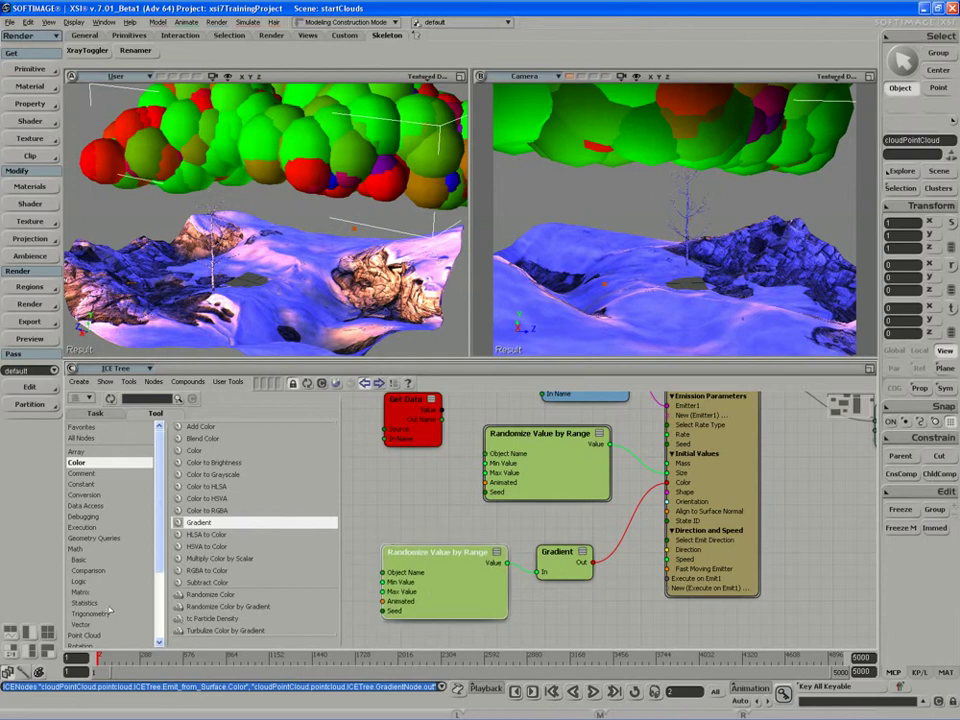
- Set the Seed of the Randomize Value by Range node feeding the Gradient to about 603896
{"action": "left_click", "coordinate": [98, 657]}
{"action": "key", "text": "period"}
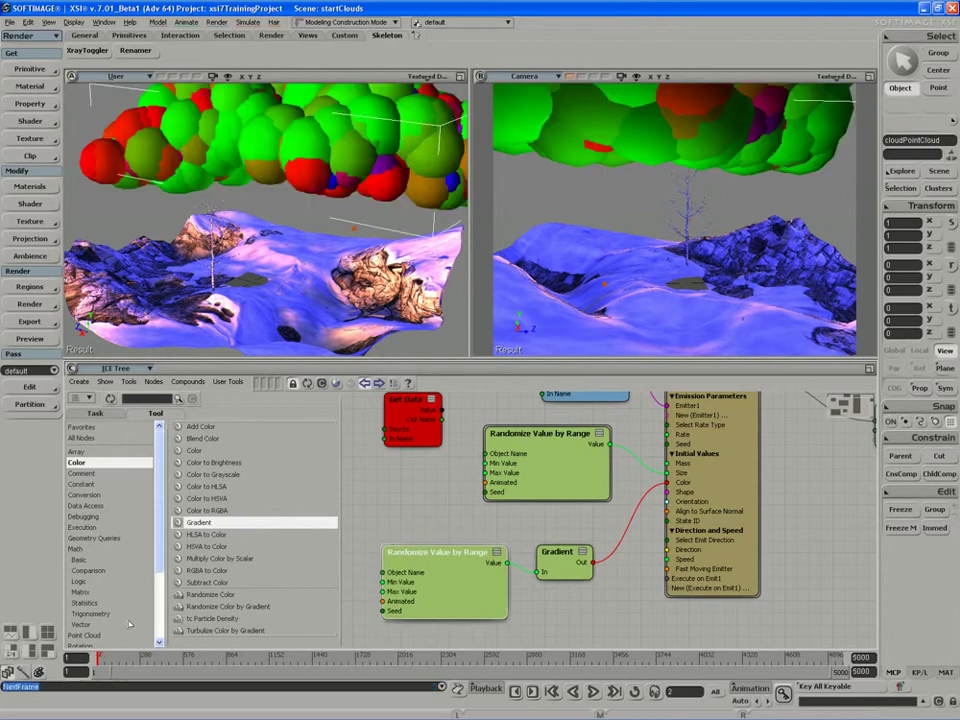
{"action": "double_click", "coordinate": [457, 588]}
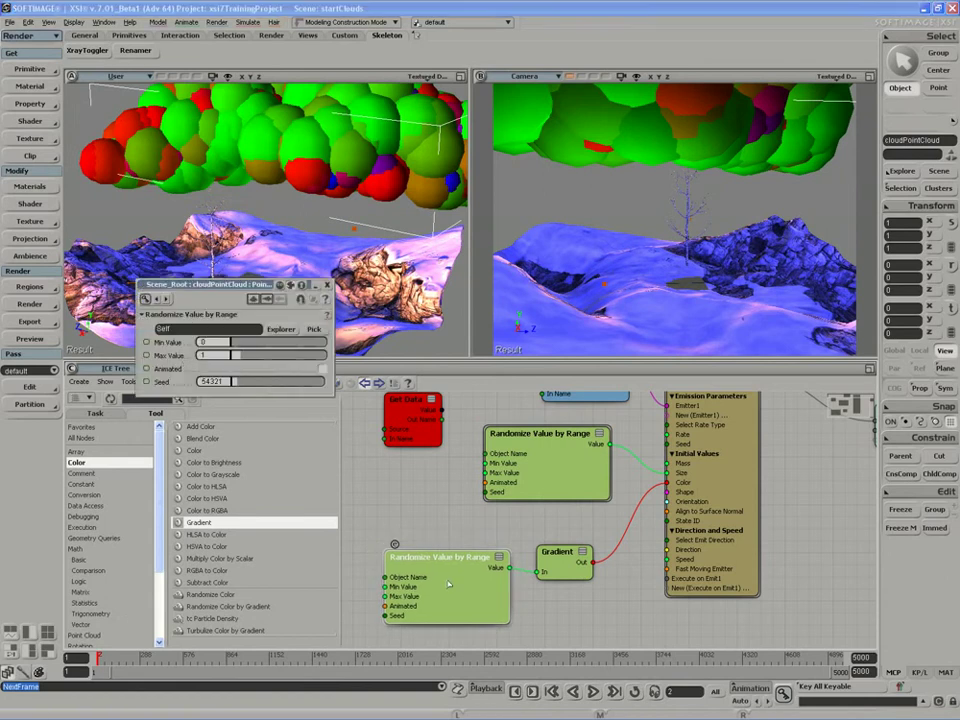
{"action": "left_click_drag", "start_coordinate": [243, 388], "coordinate": [289, 384]}
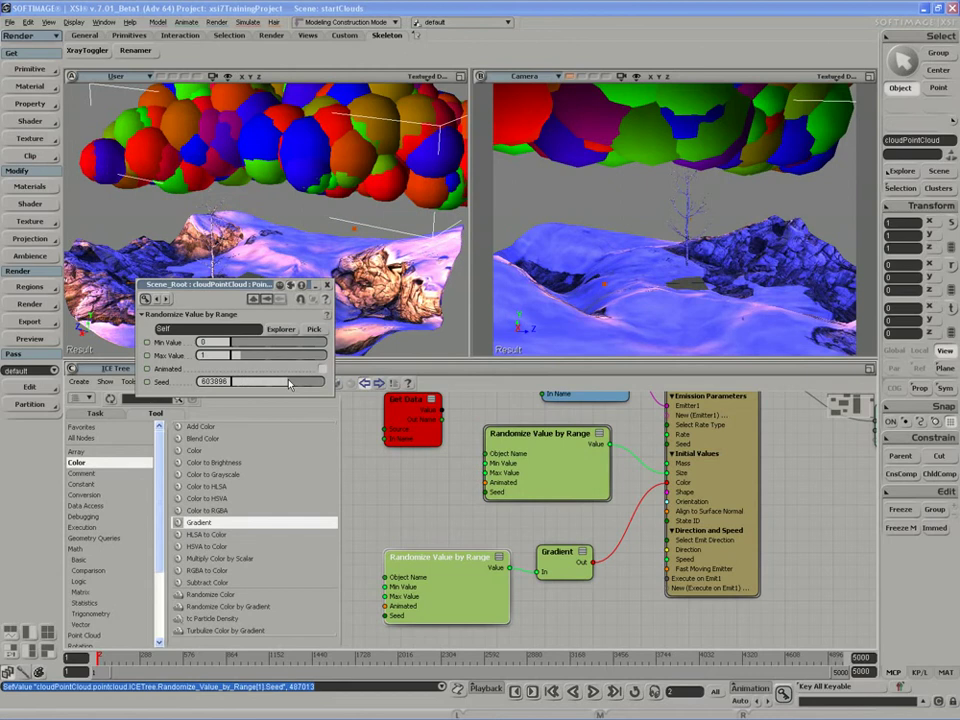
- Set the gradient markers to grey RGB values 0.525 at position 1, 0.802 at 0.44 and 0.435 at 0, and shift the gradient branch left
{"action": "double_click", "coordinate": [558, 562]}
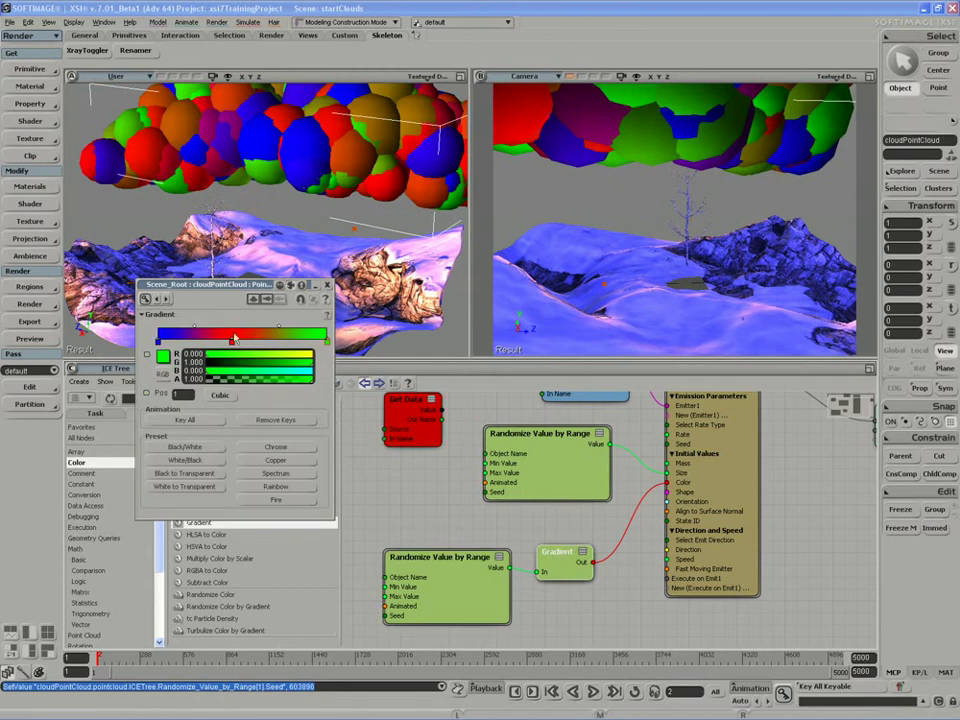
{"action": "left_click_drag", "start_coordinate": [212, 371], "coordinate": [262, 372], "text": "ctrl"}
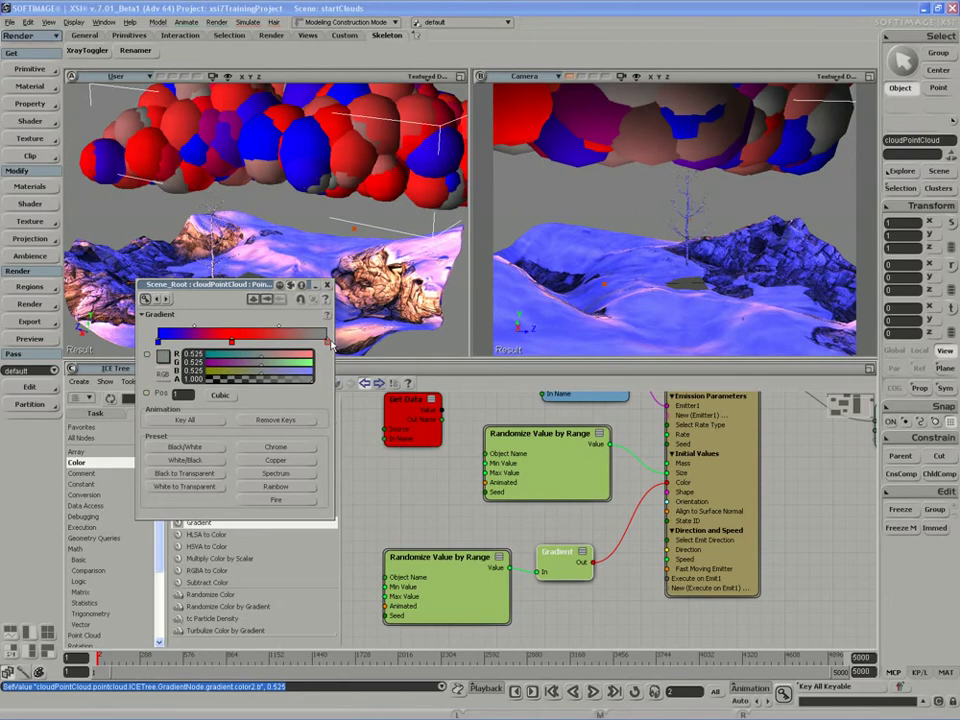
{"action": "left_click", "coordinate": [231, 342]}
{"action": "left_click_drag", "start_coordinate": [250, 372], "coordinate": [288, 372], "text": "ctrl"}
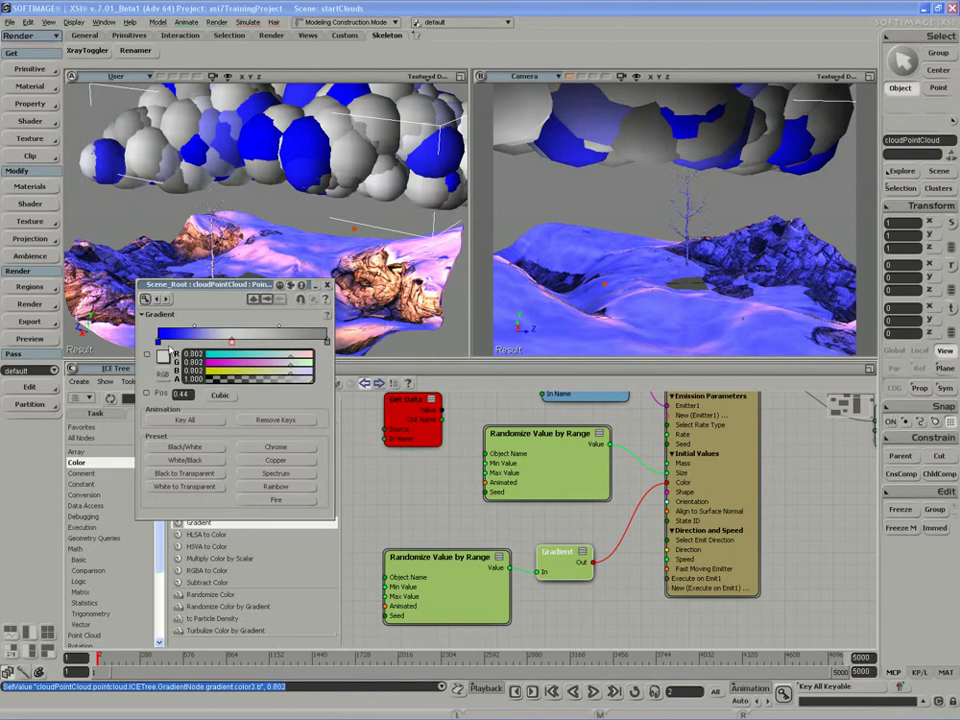
{"action": "left_click", "coordinate": [157, 341]}
{"action": "left_click_drag", "start_coordinate": [213, 372], "coordinate": [253, 376], "text": "ctrl"}
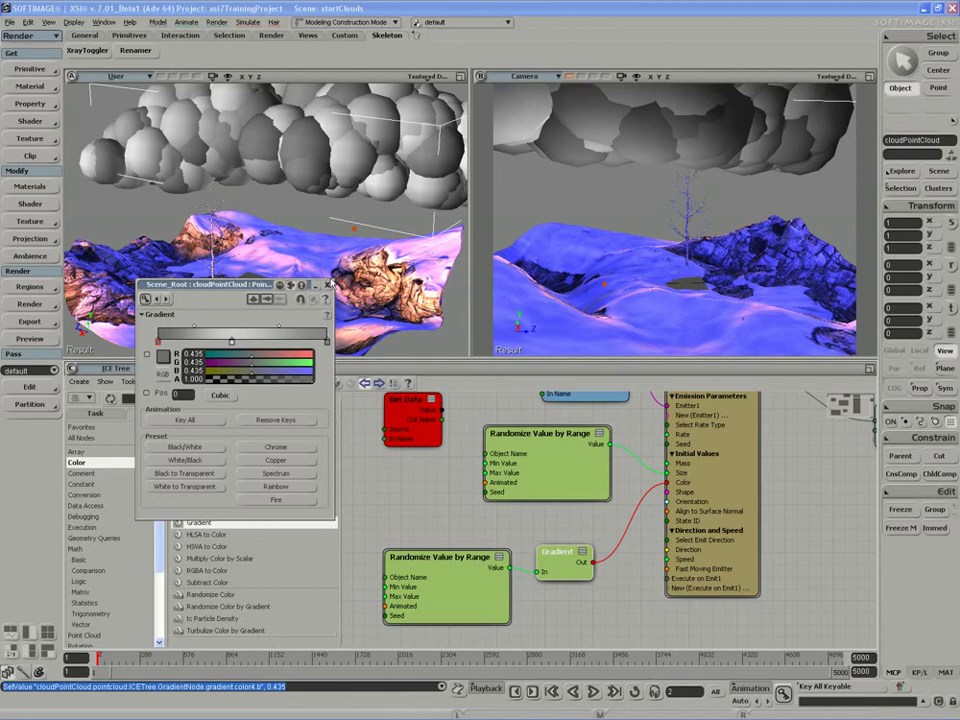
{"action": "left_click", "coordinate": [327, 285]}
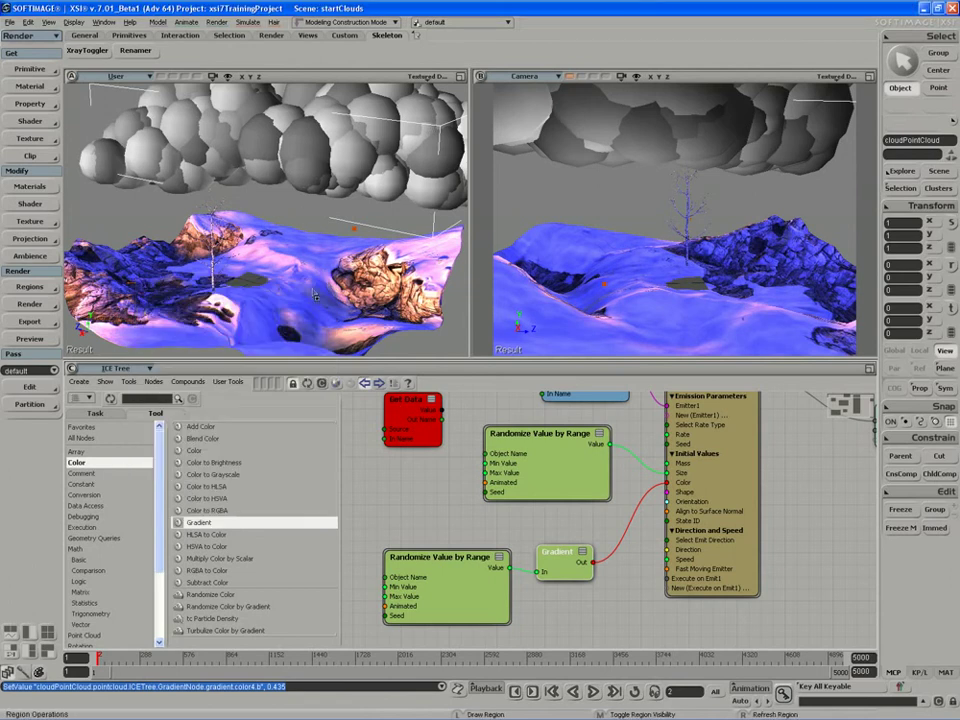
{"action": "middle_click_drag", "start_coordinate": [579, 571], "coordinate": [552, 570]}
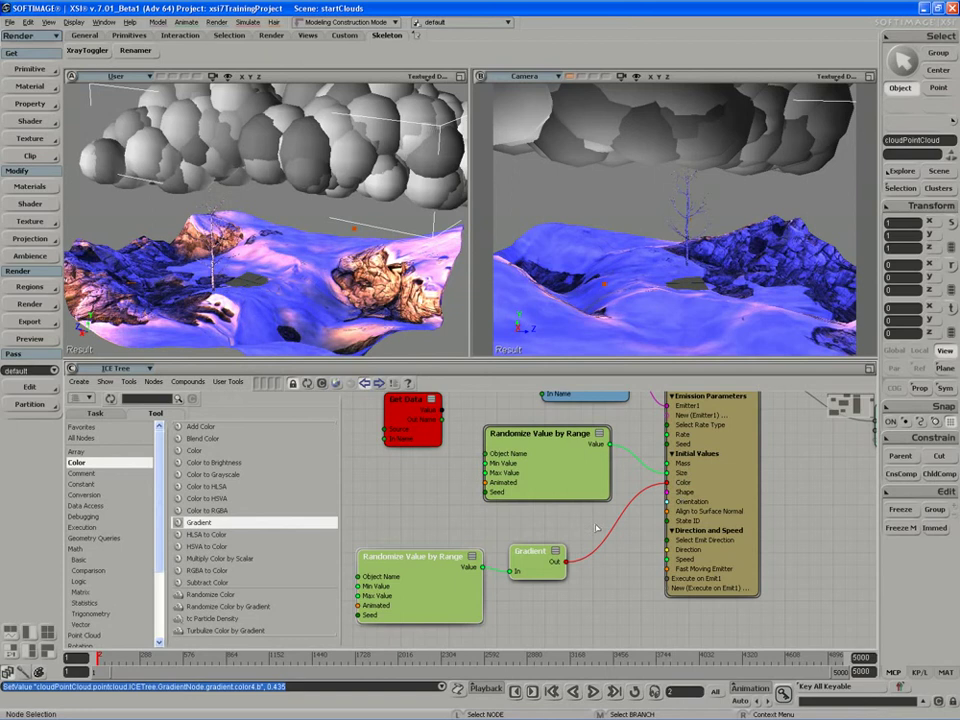
{"action": "left_click_drag", "start_coordinate": [553, 516], "coordinate": [572, 522]}
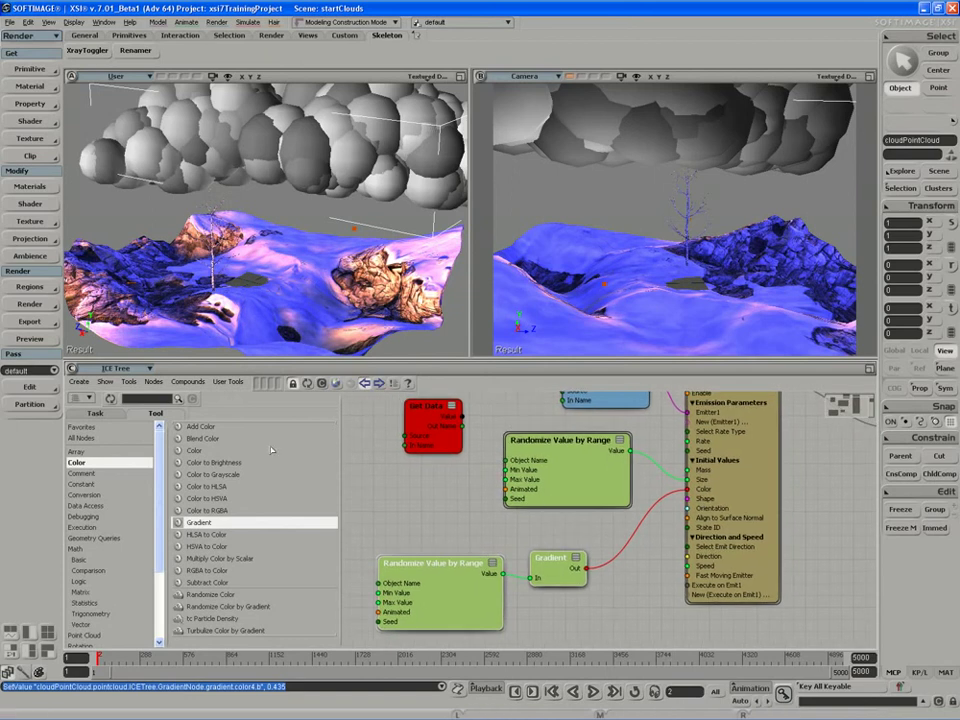
- Switch from the ICE tree to the Render Tree and load the point cloud's cloudMat material
{"action": "middle_click", "coordinate": [112, 370]}
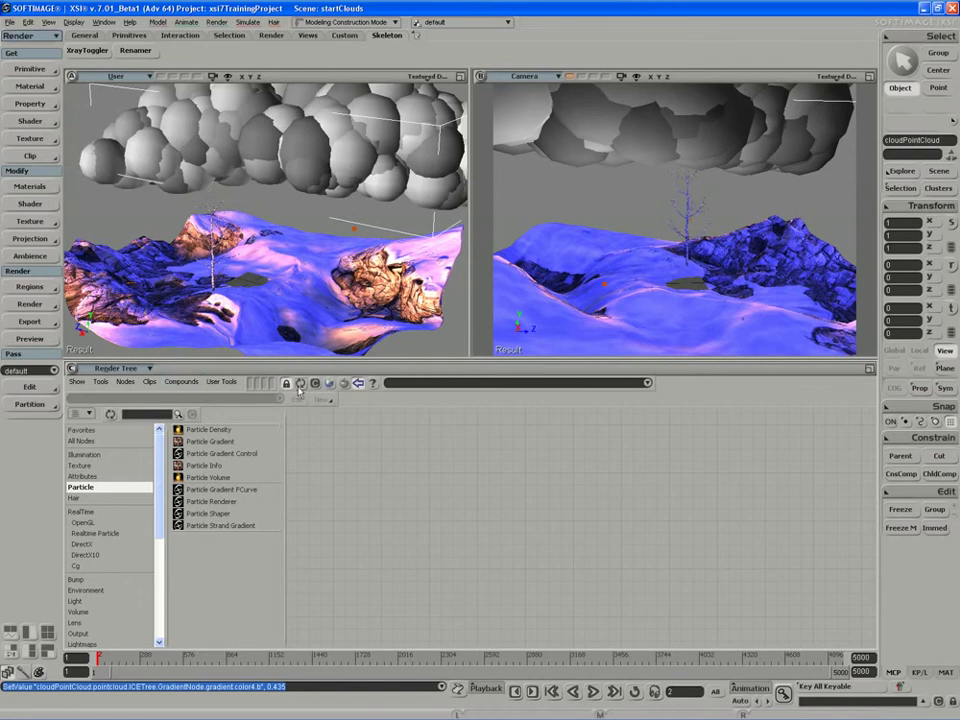
{"action": "left_click", "coordinate": [301, 384]}
{"action": "key", "text": "z"}
{"action": "left_click_drag", "start_coordinate": [464, 494], "coordinate": [452, 499]}
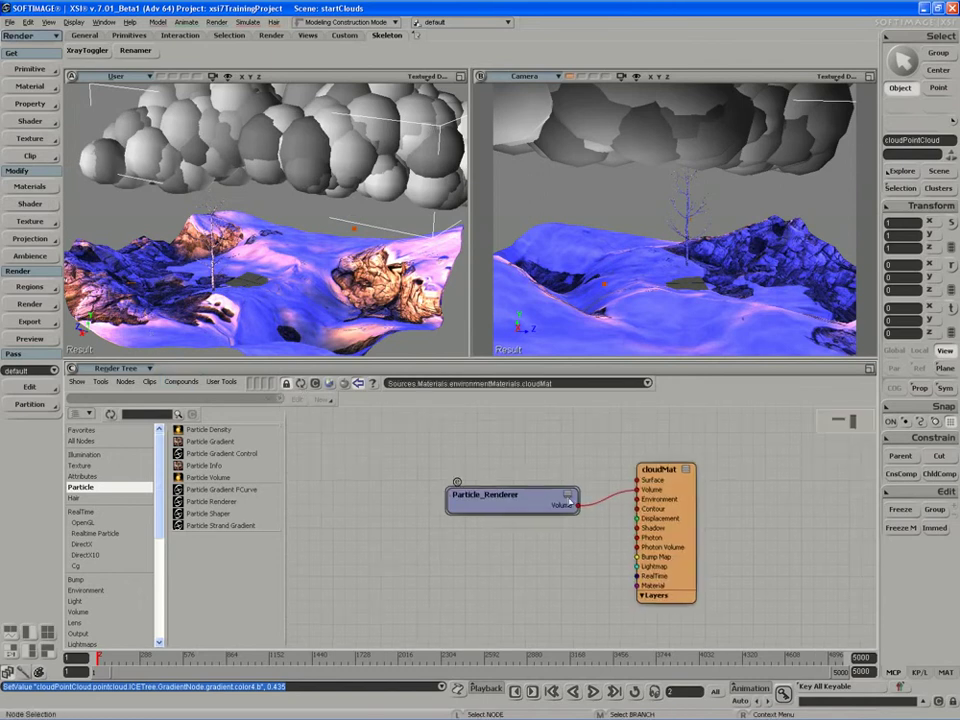
- Expand the Particle Color inputs on Particle_Renderer and add a Color attribute node beside it
{"action": "left_click", "coordinate": [568, 496]}
{"action": "left_click", "coordinate": [460, 515]}
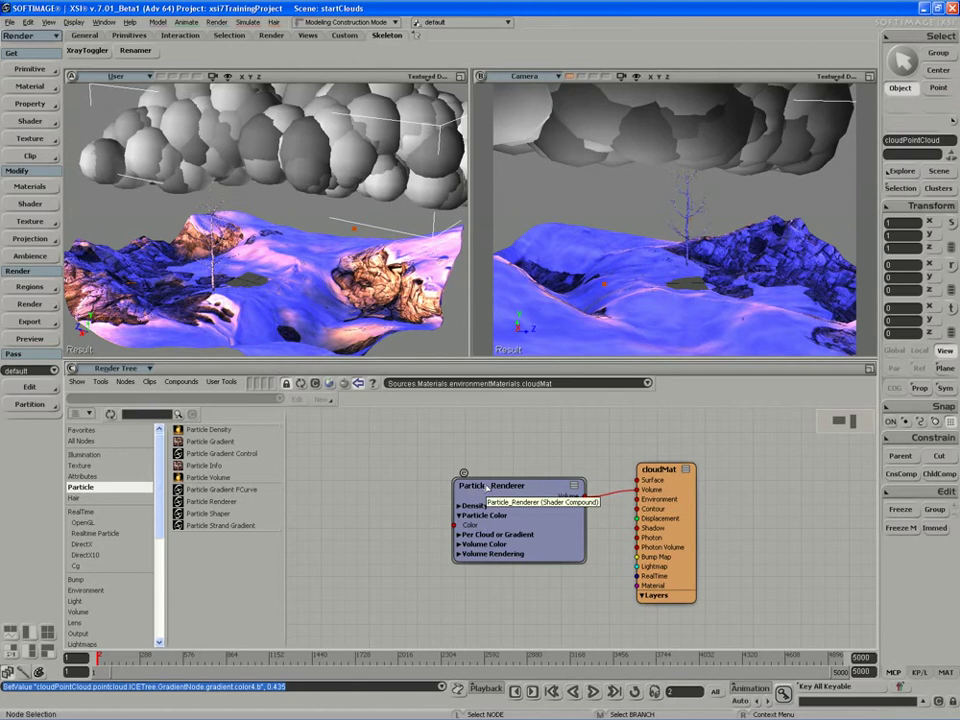
{"action": "left_click", "coordinate": [80, 476]}
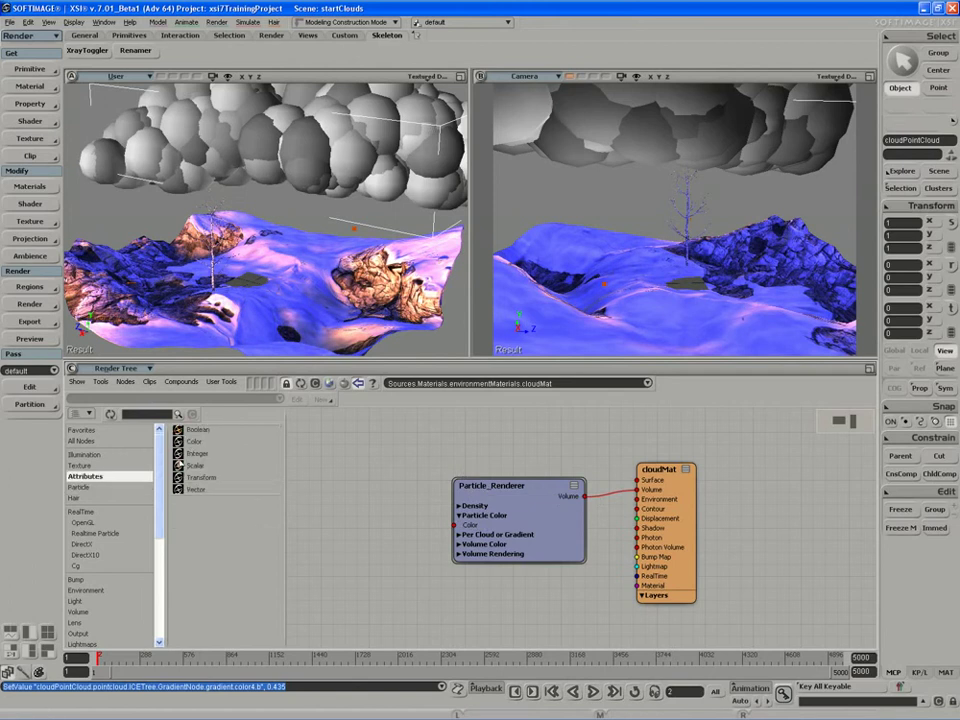
{"action": "left_click_drag", "start_coordinate": [193, 441], "coordinate": [328, 524]}
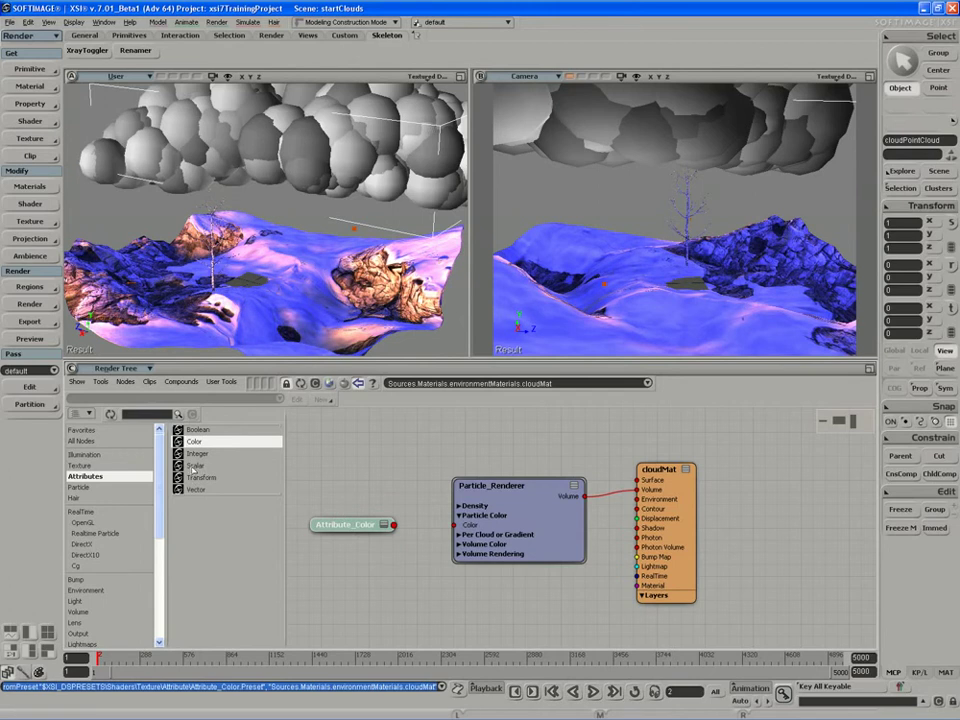
{"action": "left_click_drag", "start_coordinate": [194, 467], "coordinate": [321, 448]}
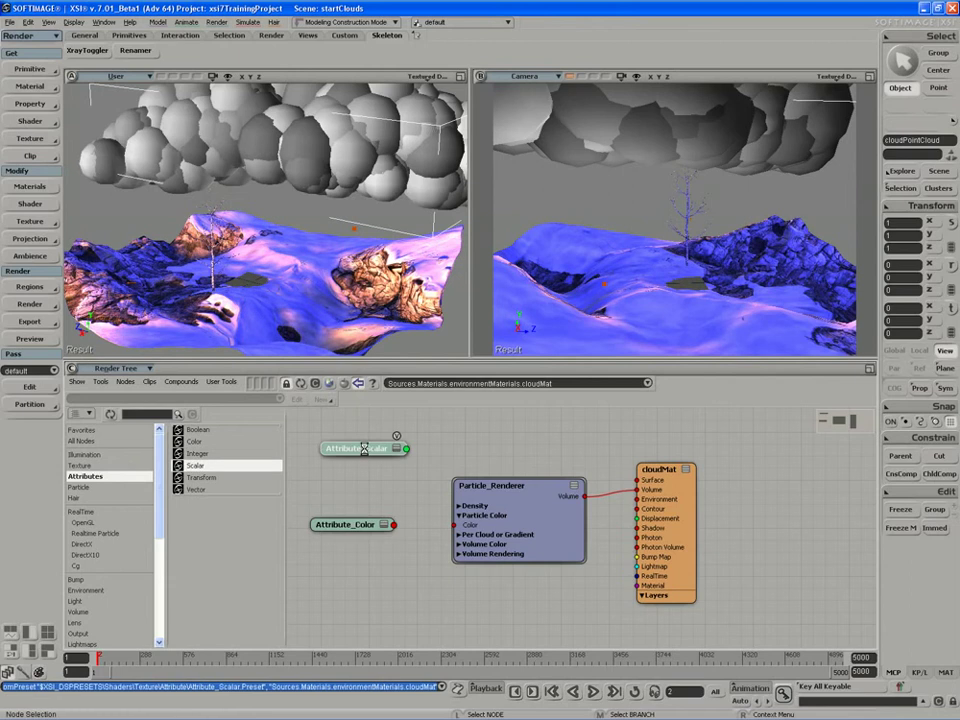
{"action": "double_click", "coordinate": [362, 452]}
{"action": "left_click", "coordinate": [205, 146]}
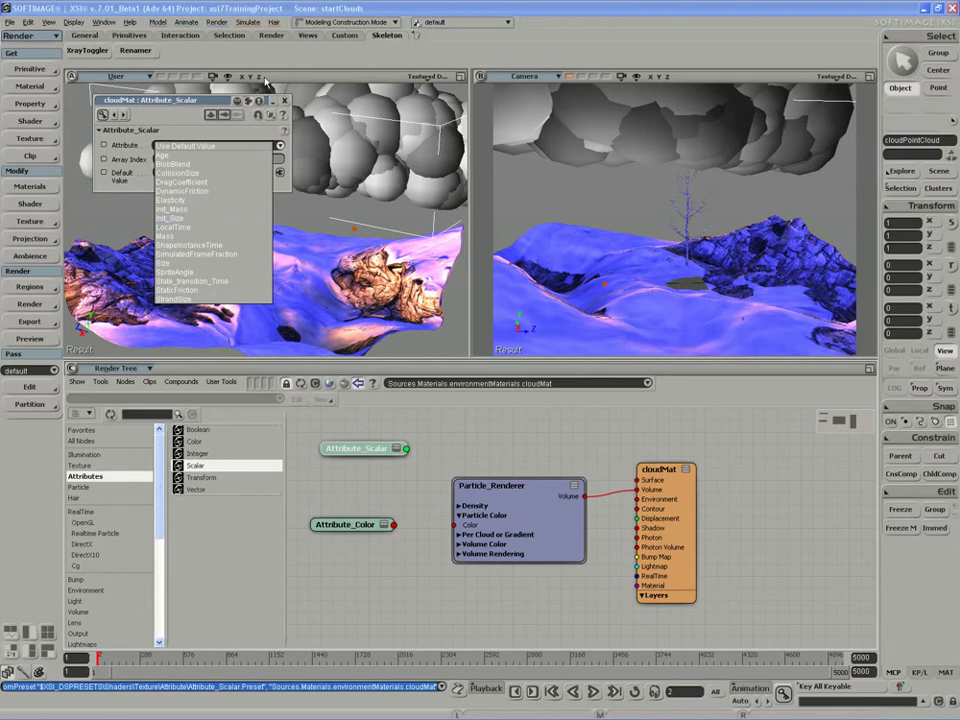
{"action": "left_click", "coordinate": [185, 146]}
{"action": "left_click", "coordinate": [285, 101]}
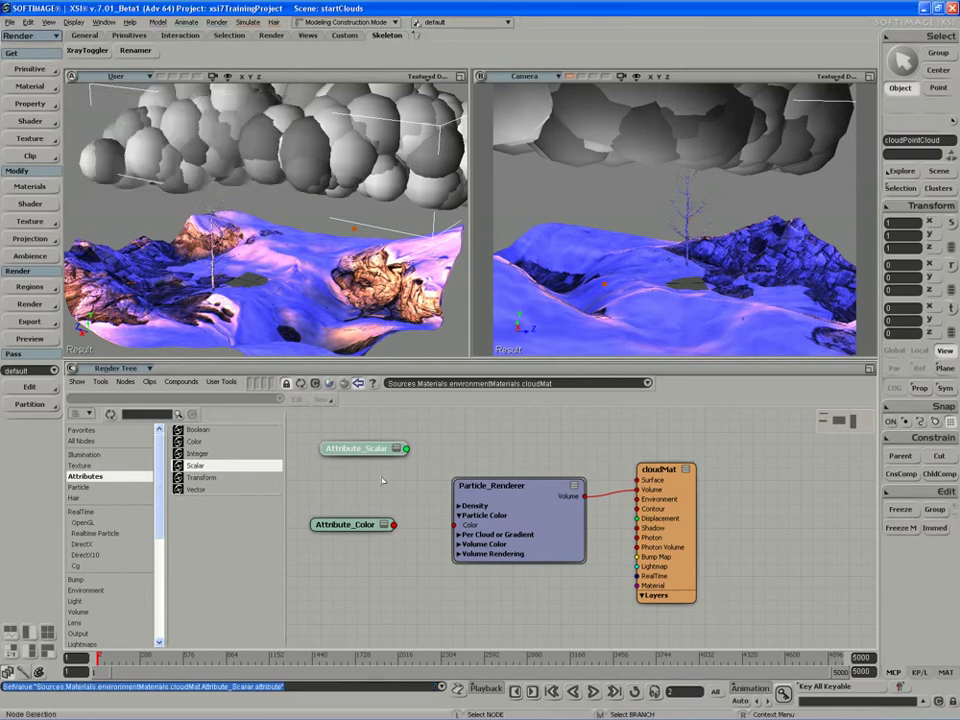
{"action": "key", "text": "Delete"}
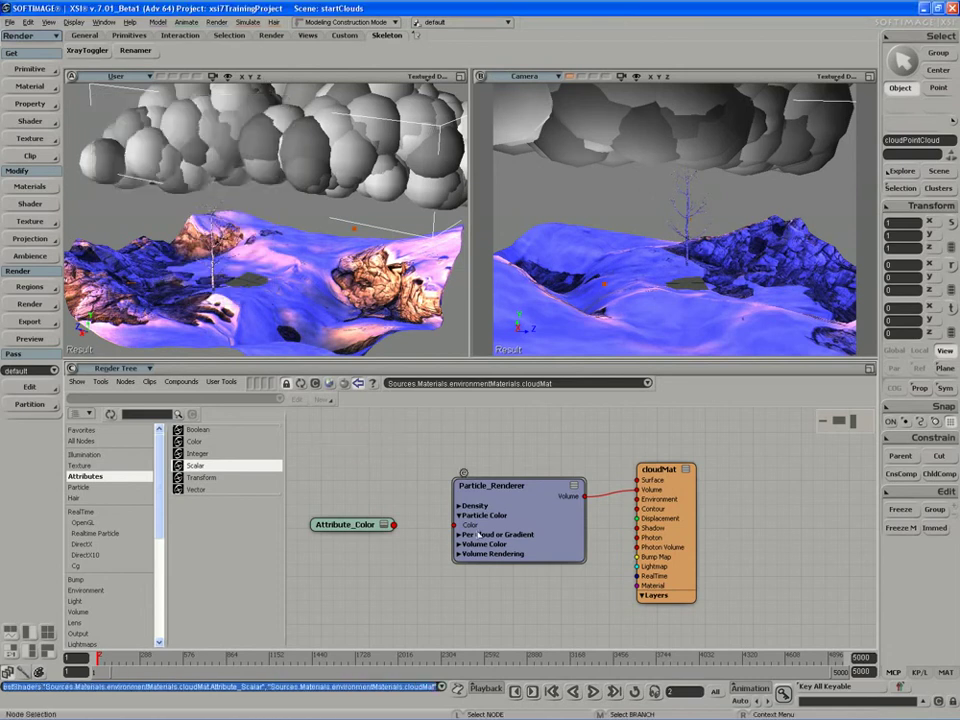
- Enable Override Particle Color on Particle_Renderer and connect Attribute_Color to its Color input
{"action": "double_click", "coordinate": [529, 514]}
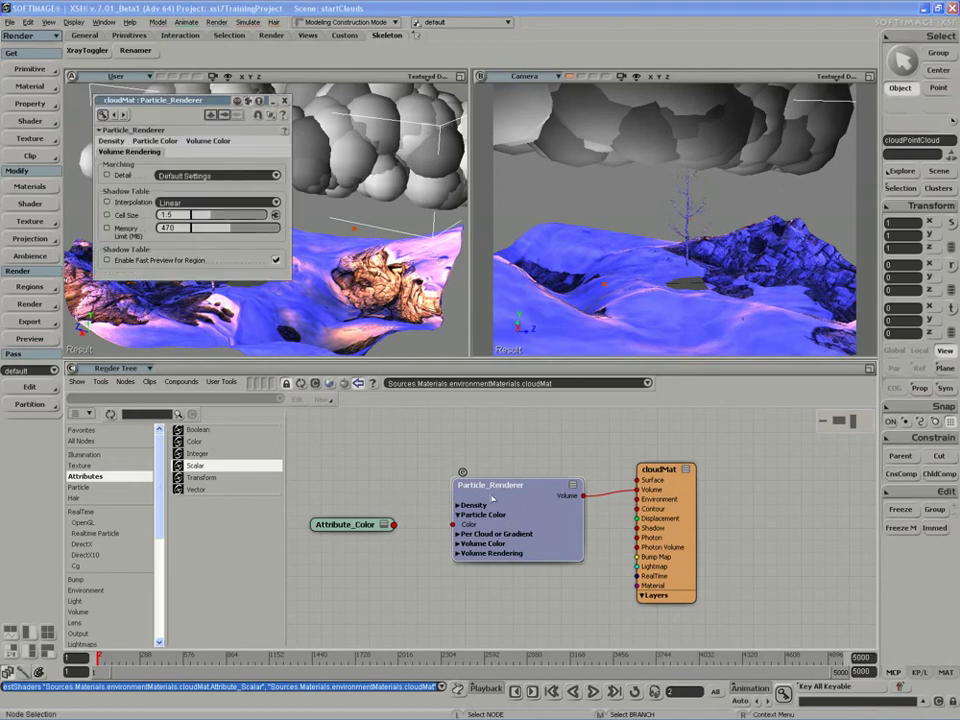
{"action": "left_click", "coordinate": [166, 141]}
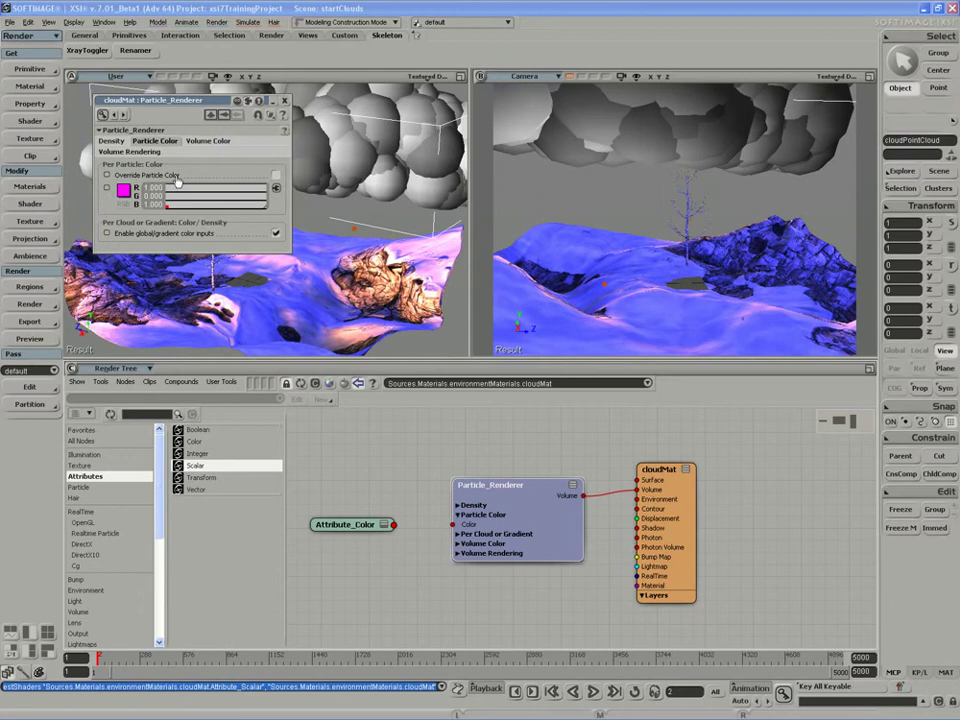
{"action": "left_click", "coordinate": [276, 176]}
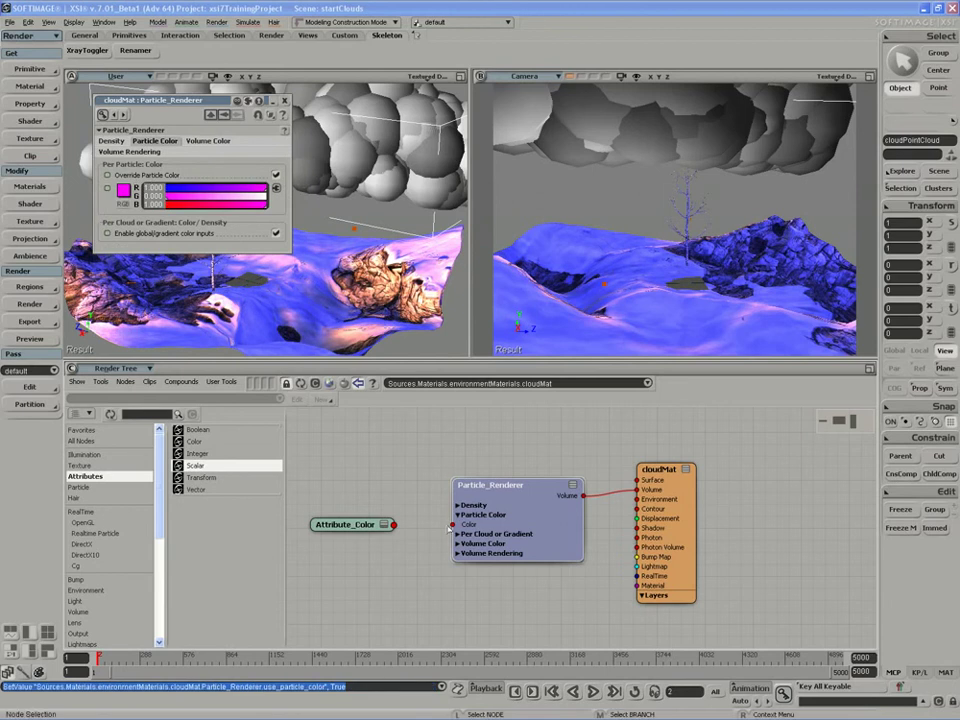
{"action": "left_click_drag", "start_coordinate": [347, 524], "coordinate": [357, 537]}
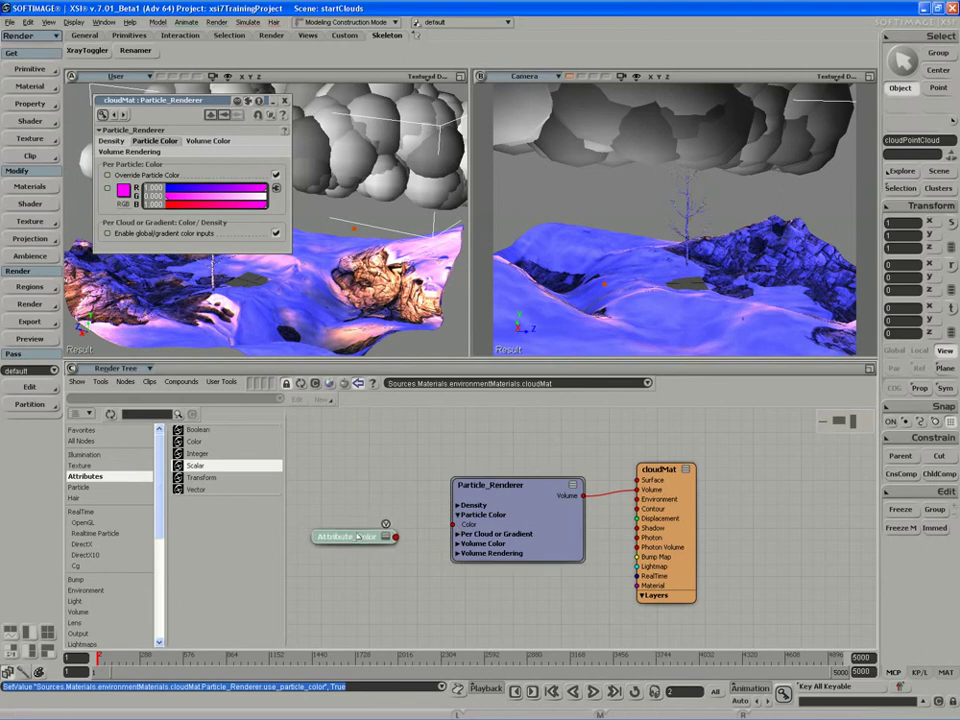
{"action": "left_click", "coordinate": [276, 174]}
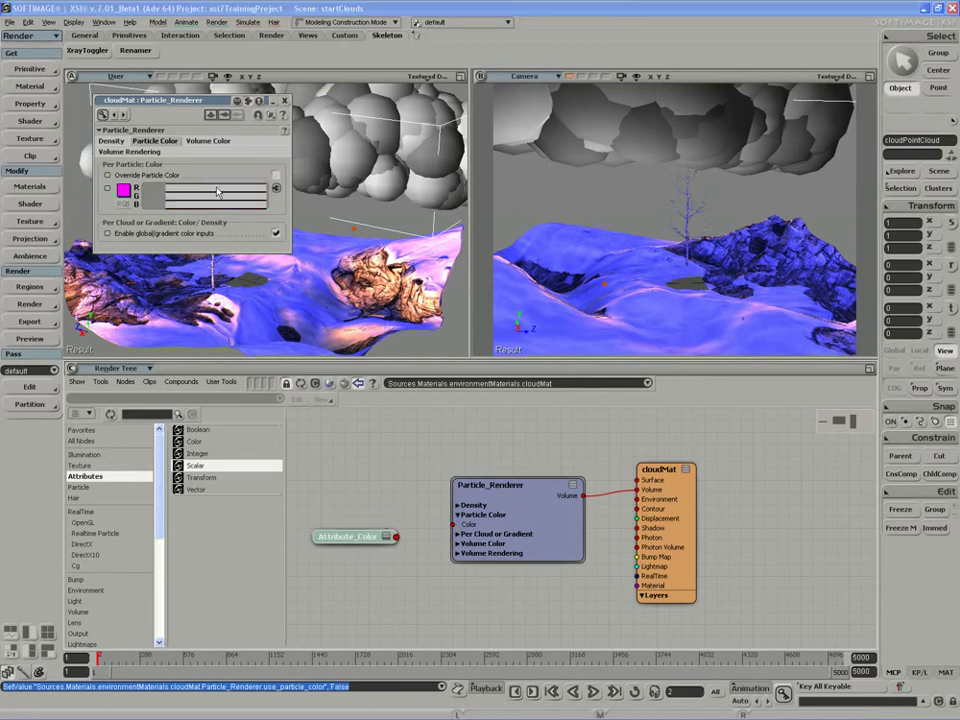
{"action": "left_click", "coordinate": [276, 175]}
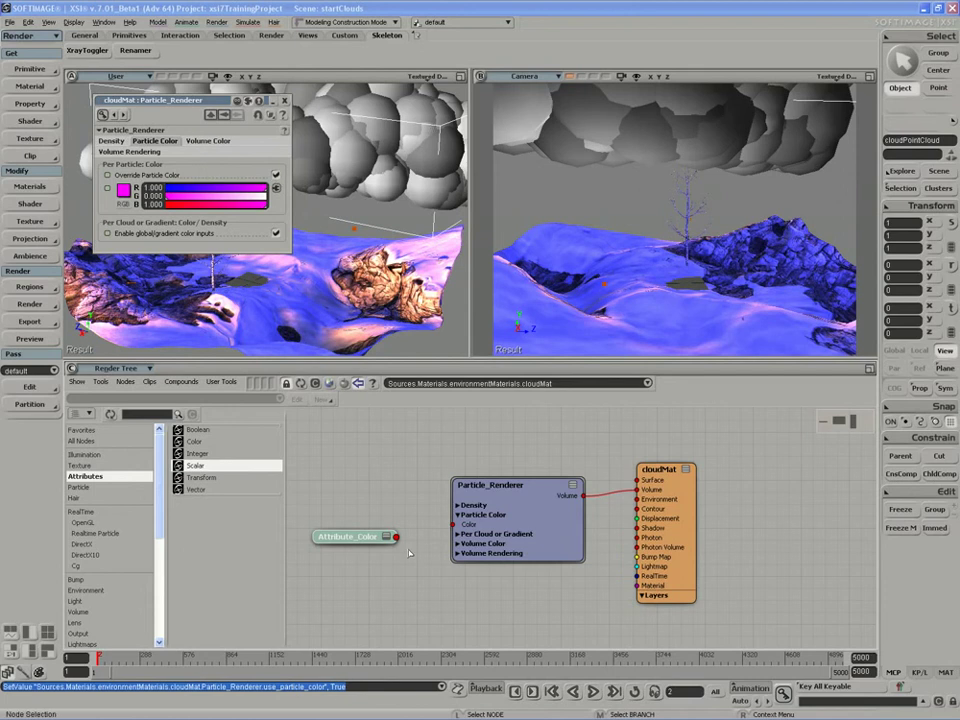
{"action": "left_click_drag", "start_coordinate": [396, 537], "coordinate": [456, 524]}
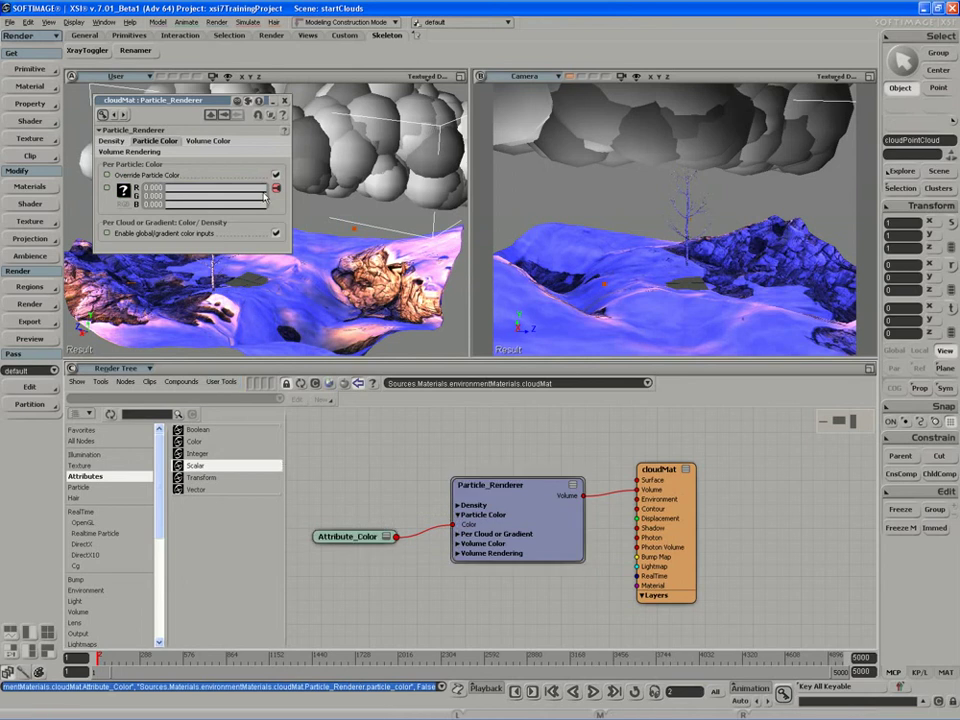
- Set Attribute_Color's default green to 0.965 and its Attribute to Color
{"action": "left_click", "coordinate": [352, 537]}
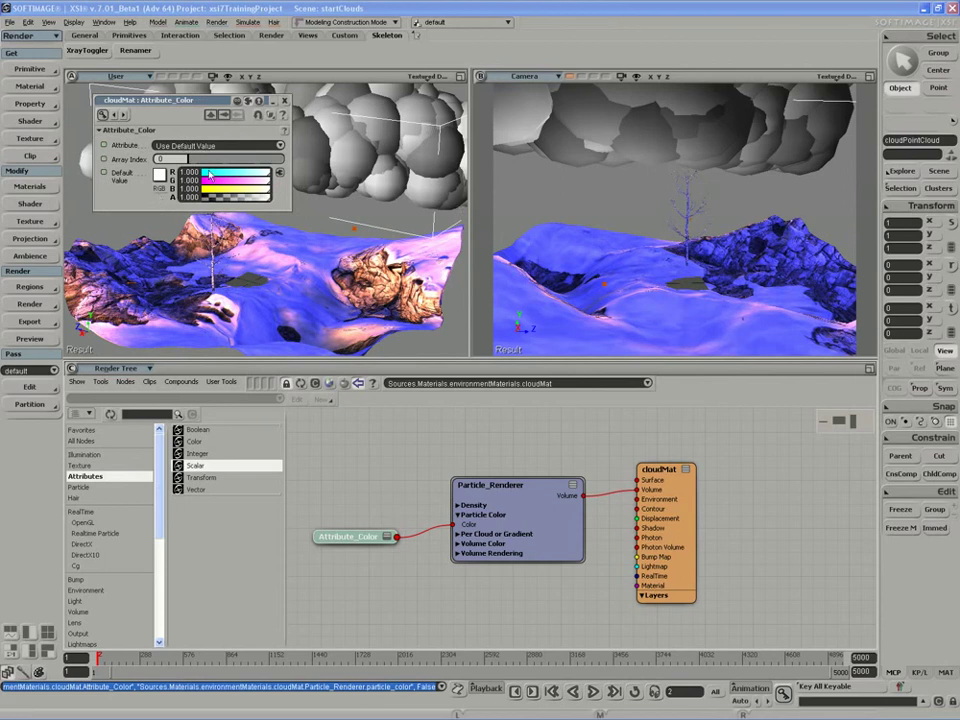
{"action": "left_click_drag", "start_coordinate": [235, 183], "coordinate": [263, 191]}
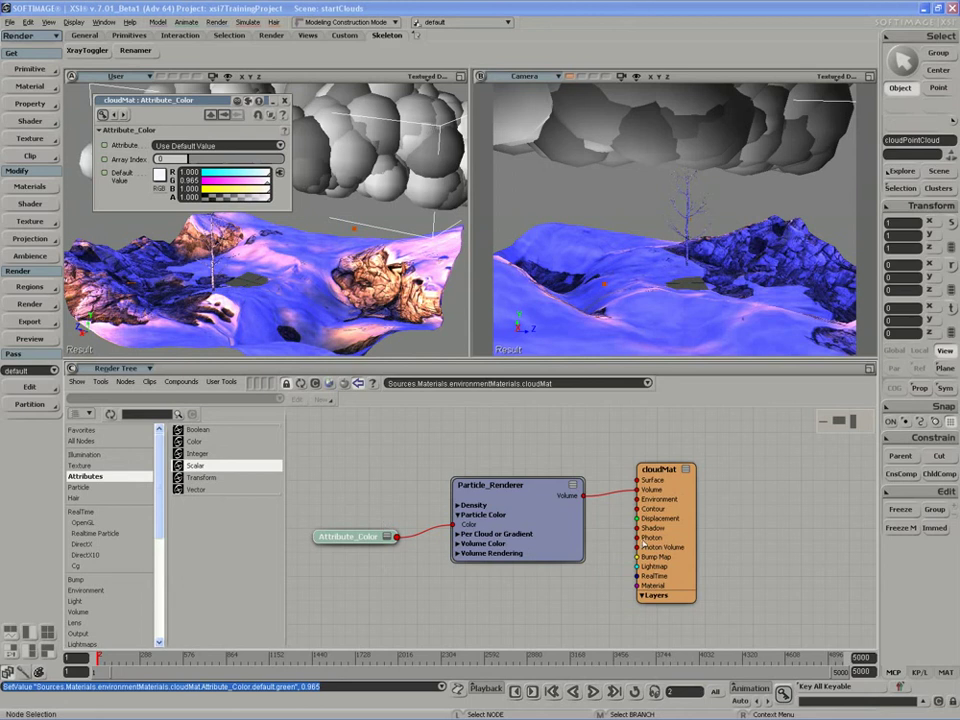
{"action": "left_click", "coordinate": [200, 145]}
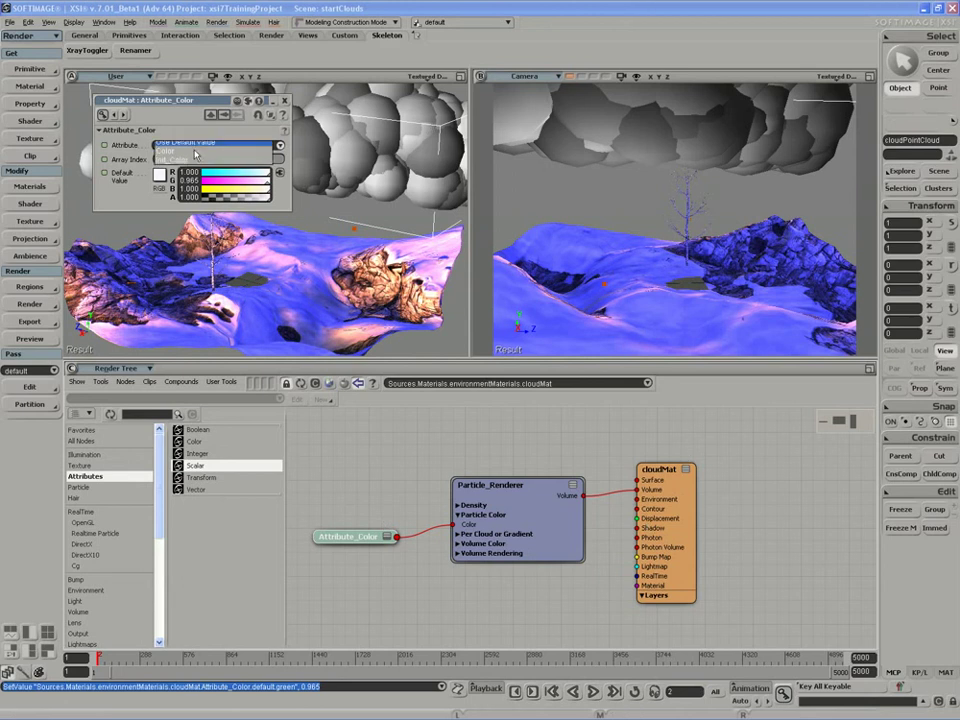
{"action": "left_click", "coordinate": [150, 122]}
{"action": "left_click_drag", "start_coordinate": [162, 108], "coordinate": [249, 313]}
- Draw a render region in the Camera view and enlarge it to span the full width of the clouds
{"action": "key", "text": "q"}
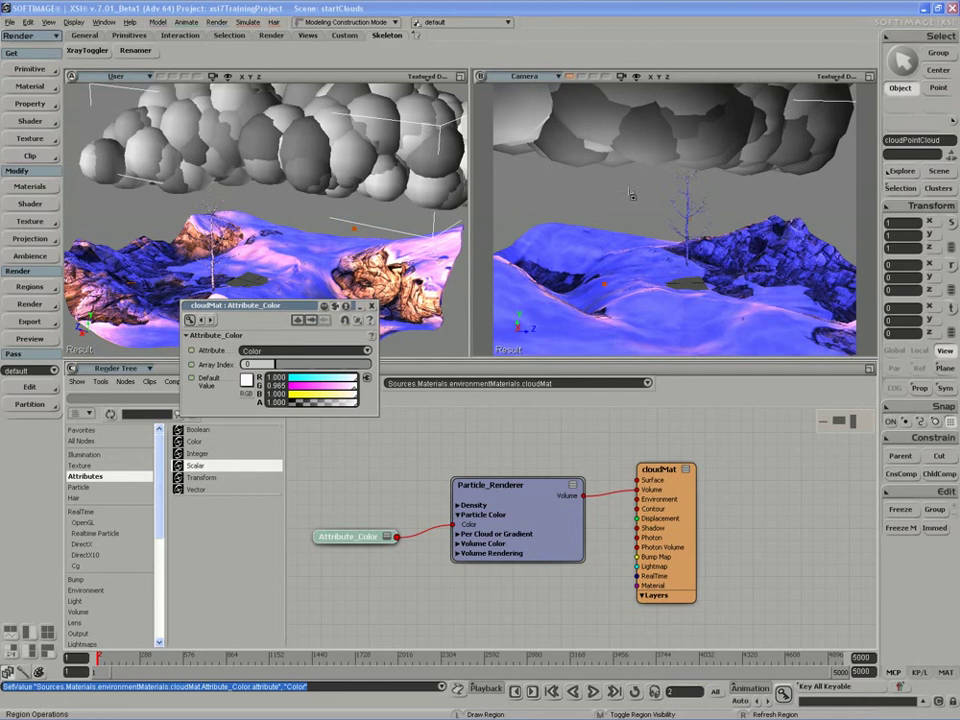
{"action": "left_click_drag", "start_coordinate": [493, 85], "coordinate": [648, 188]}
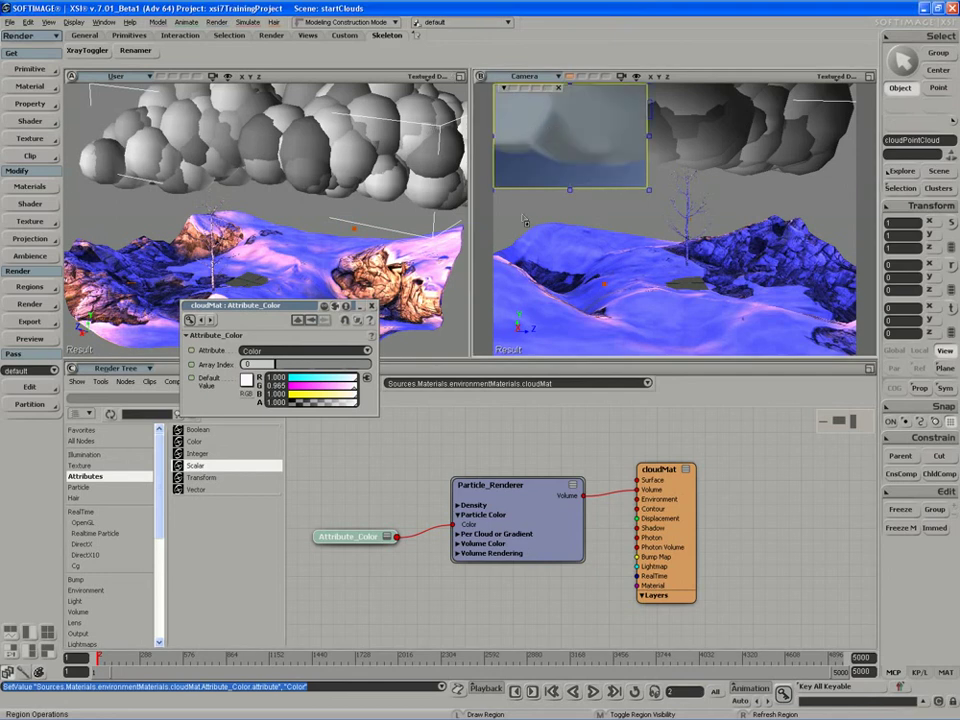
{"action": "mouse_move", "coordinate": [853, 192]}
{"action": "left_mouse_down"}
{"action": "mouse_move", "coordinate": [838, 177]}
{"action": "mouse_move", "coordinate": [298, 20]}
{"action": "left_mouse_up"}
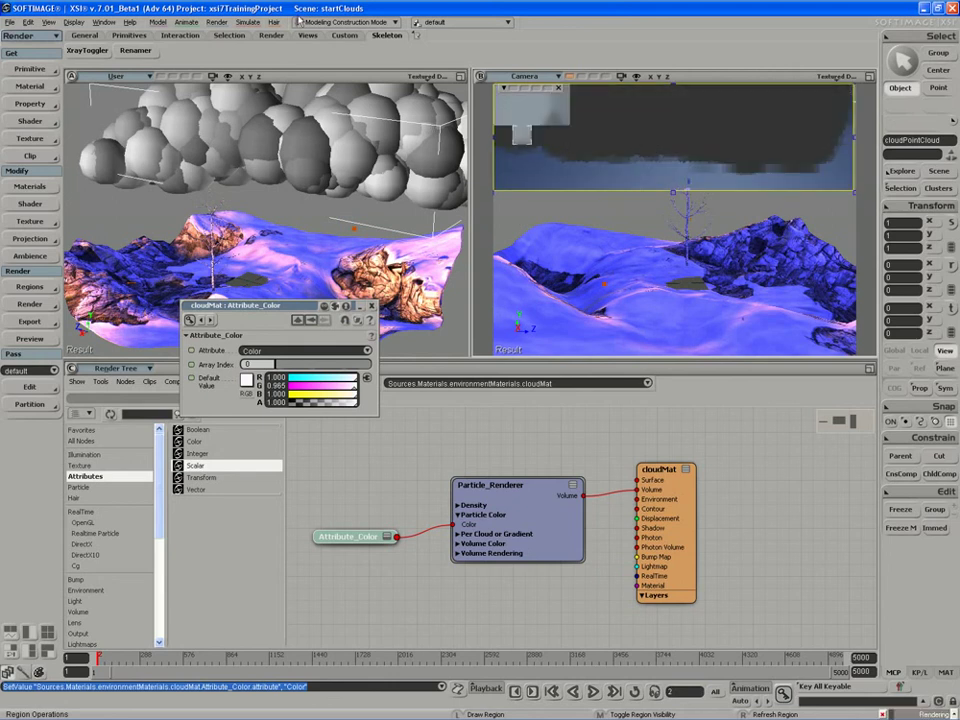